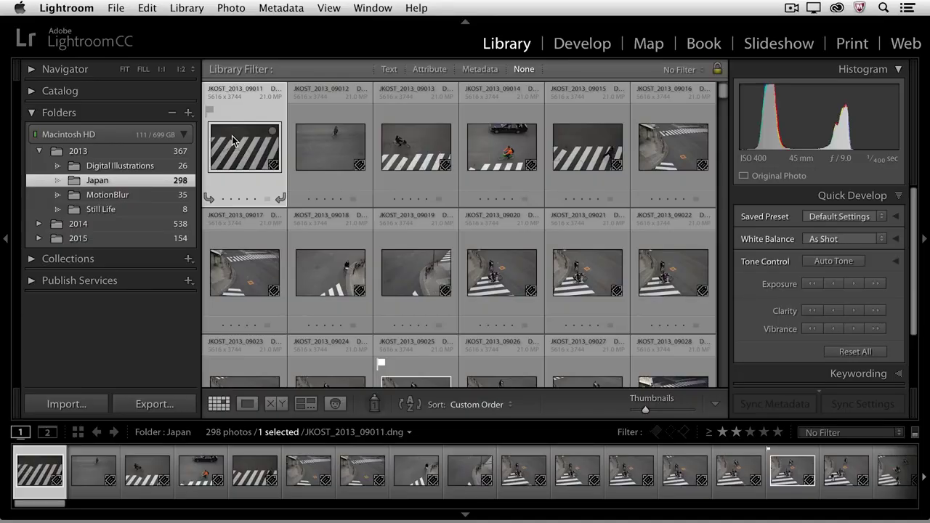
Create a top-level collection set named Getting Started
left_click(187, 260)
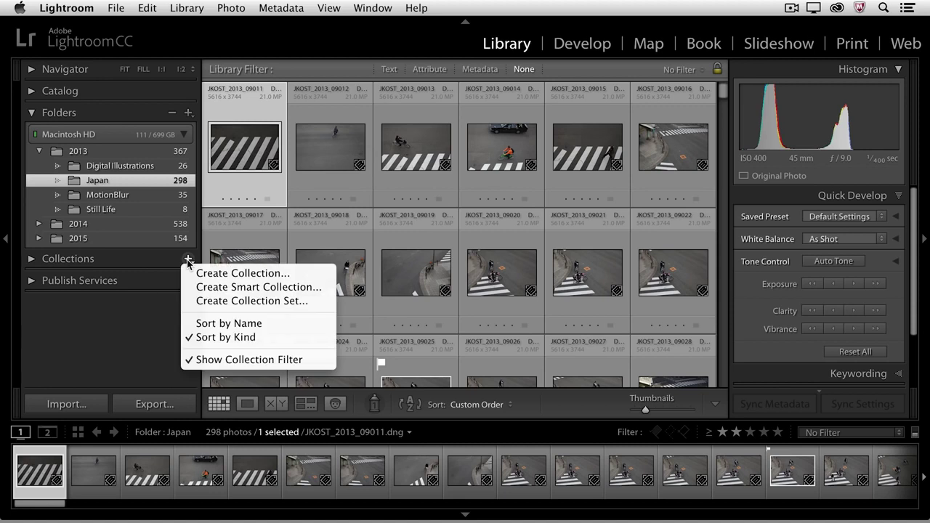
left_click(203, 302)
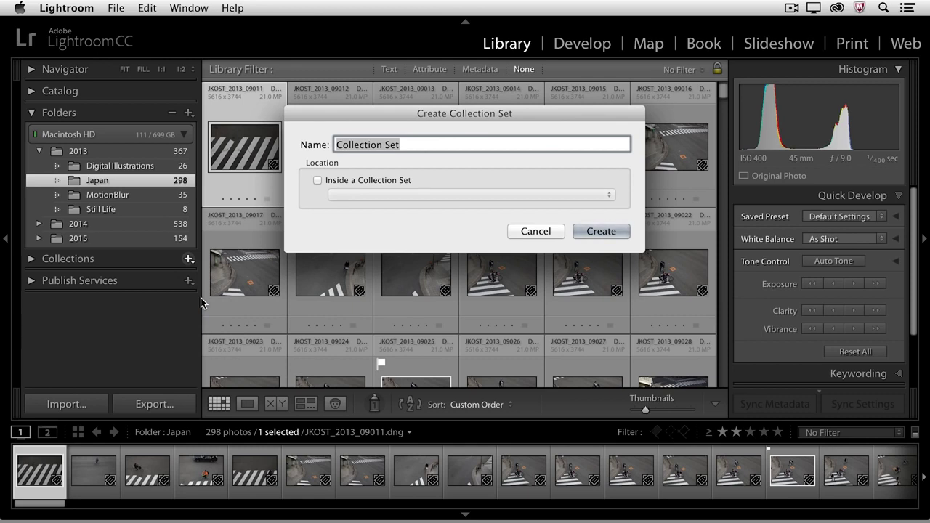
type("Getting ")
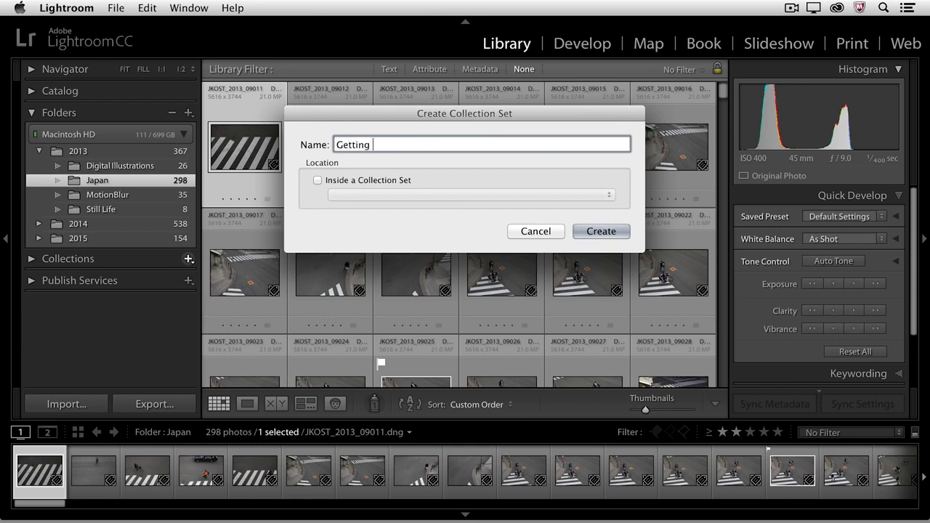
type("Started")
left_click(600, 231)
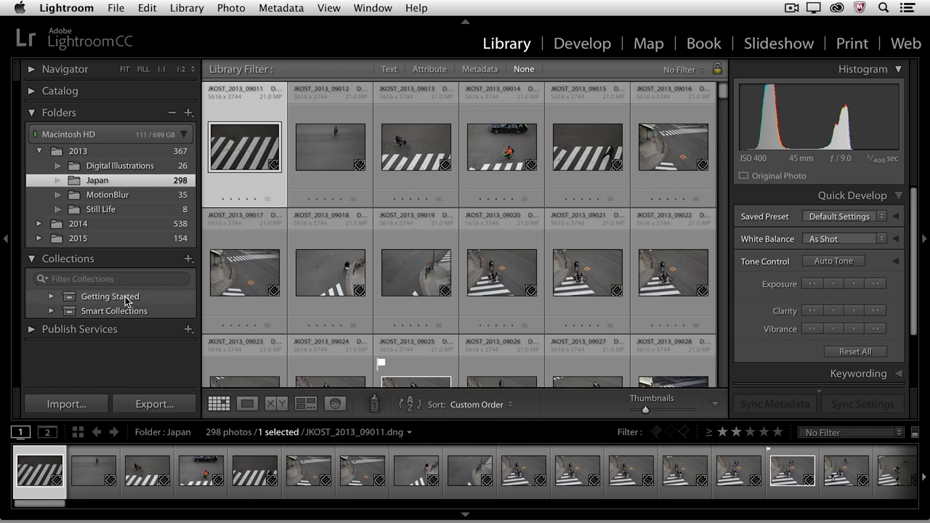
Create a collection named Nature Japan inside the Getting Started set, without including the selected photos
left_click(188, 260)
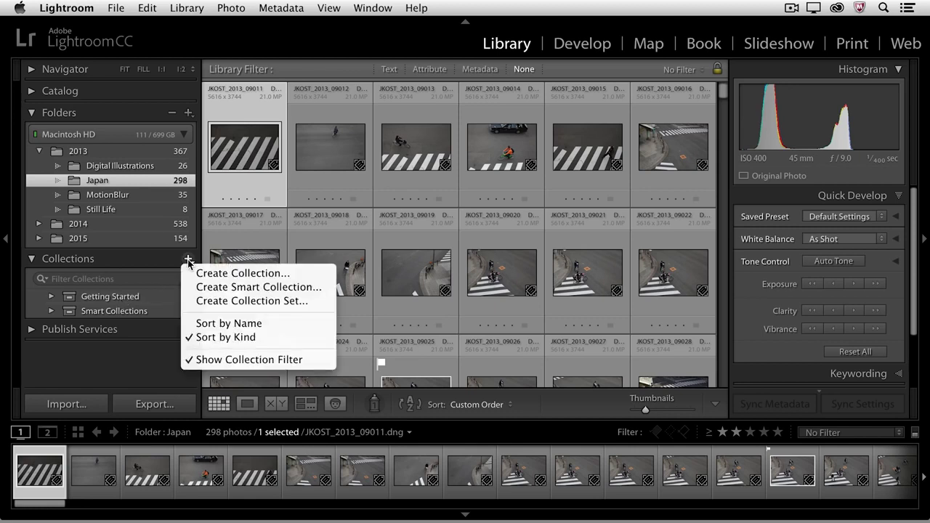
left_click(219, 273)
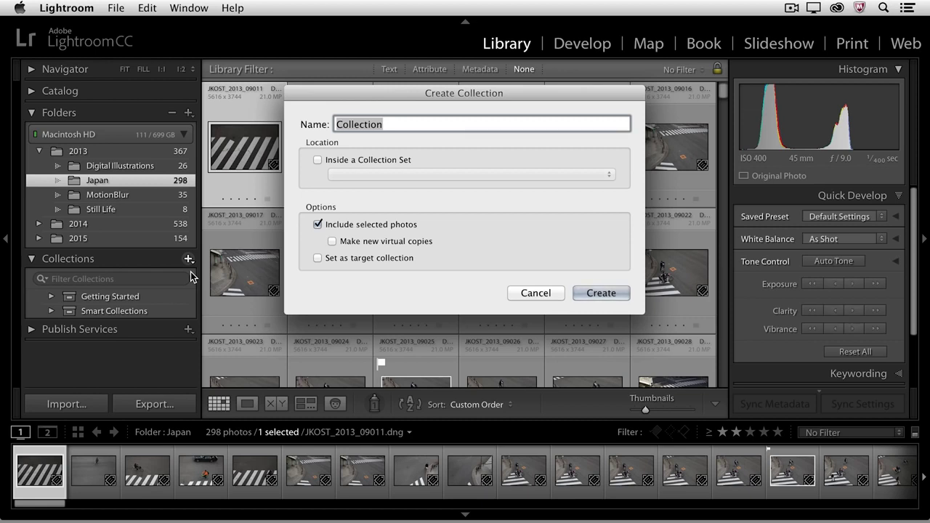
type("Nature Japan")
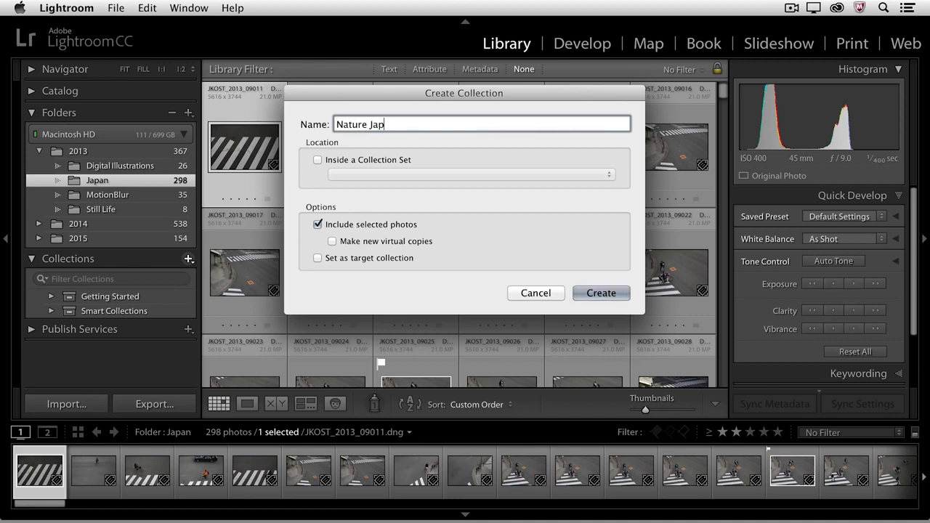
left_click(319, 160)
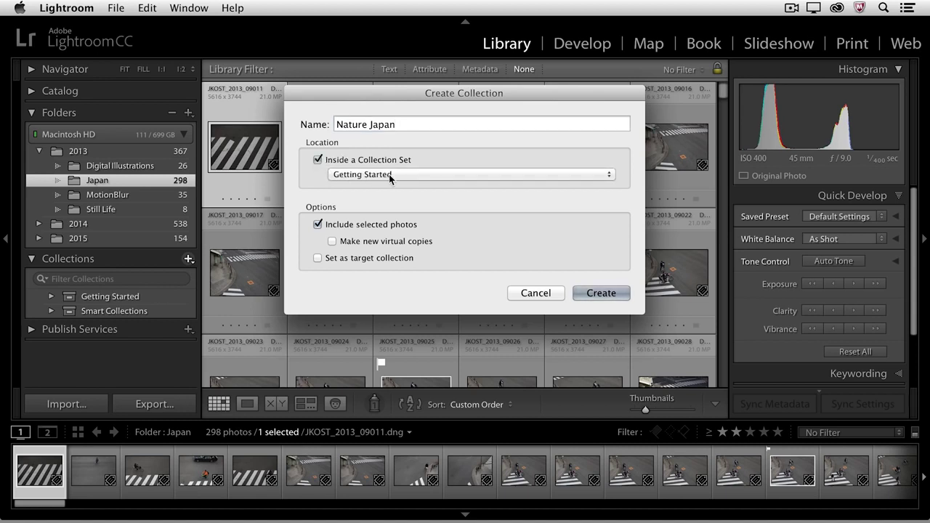
left_click(318, 225)
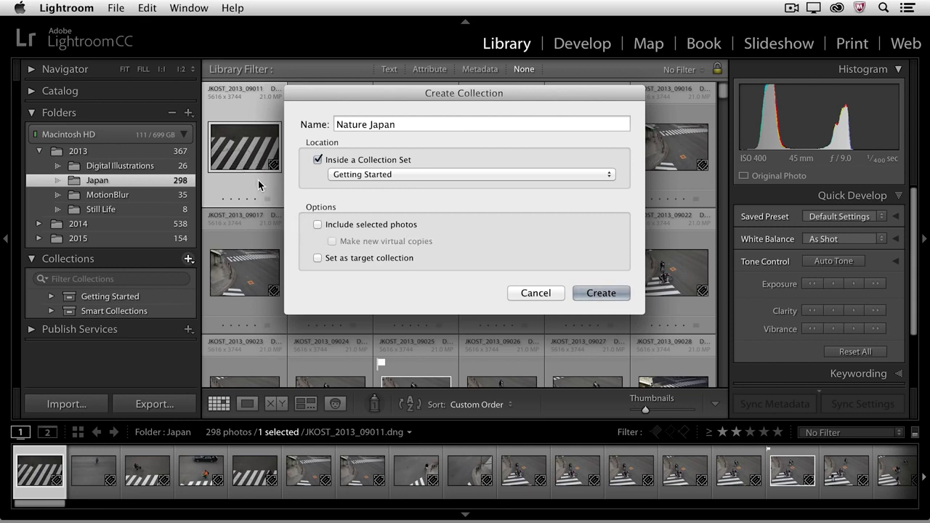
left_click(593, 293)
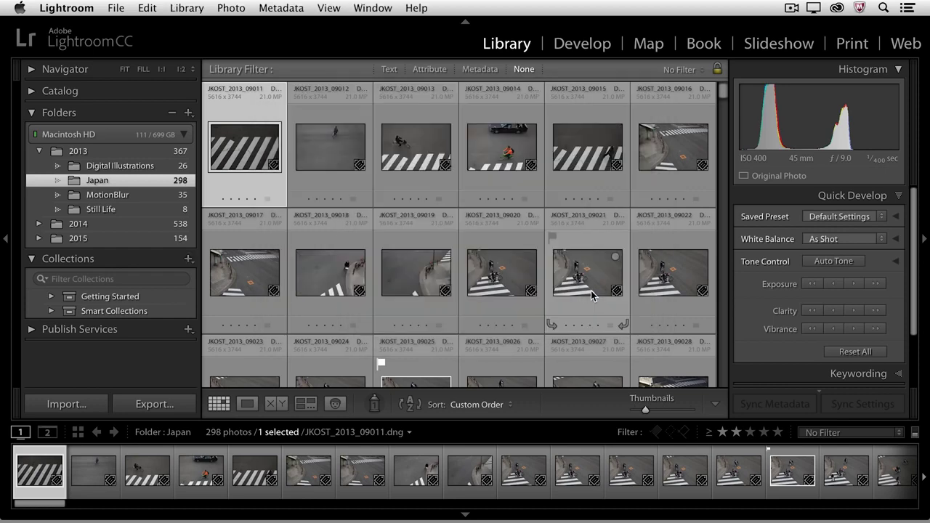
Add the red leaves (11547), bamboo forest (11580-Edit), green hillside (11434) and rocky coast (11405) photos to the Nature Japan collection
left_click_drag(724, 97, 722, 378)
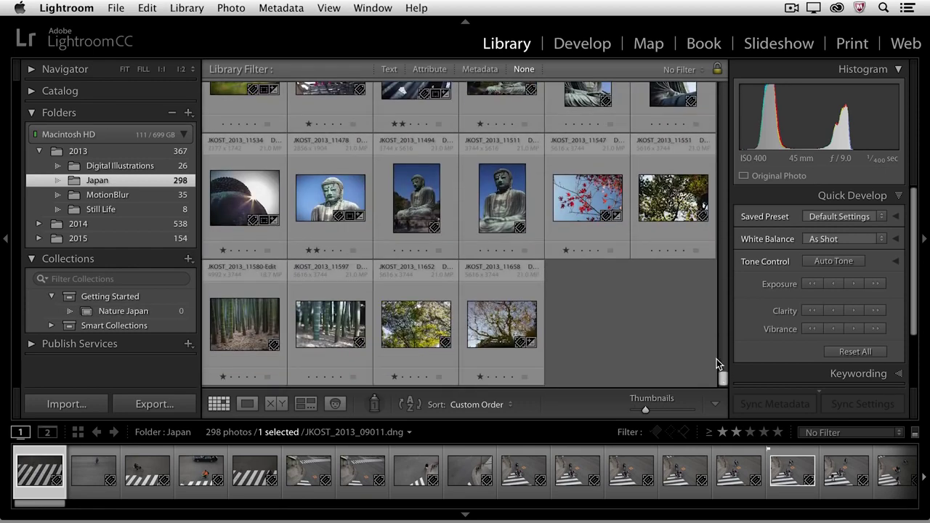
left_click(586, 206)
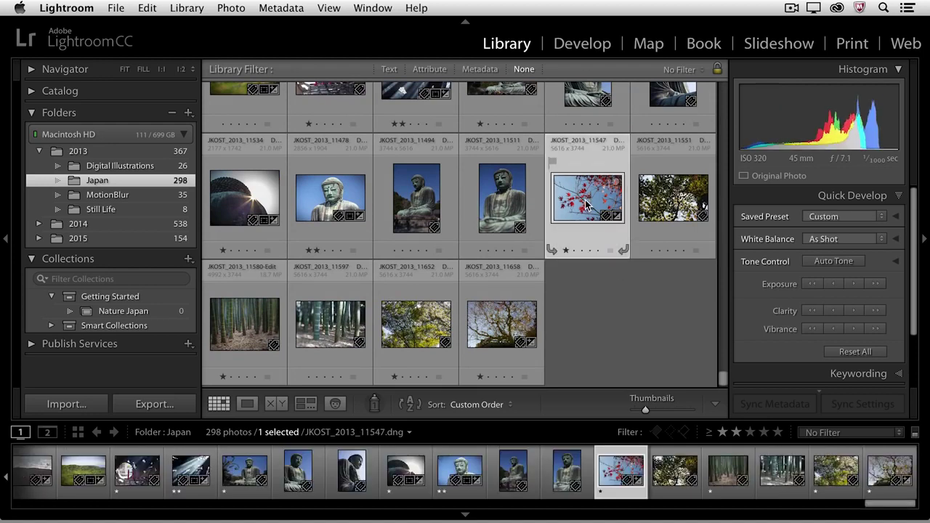
left_click(254, 323, "super")
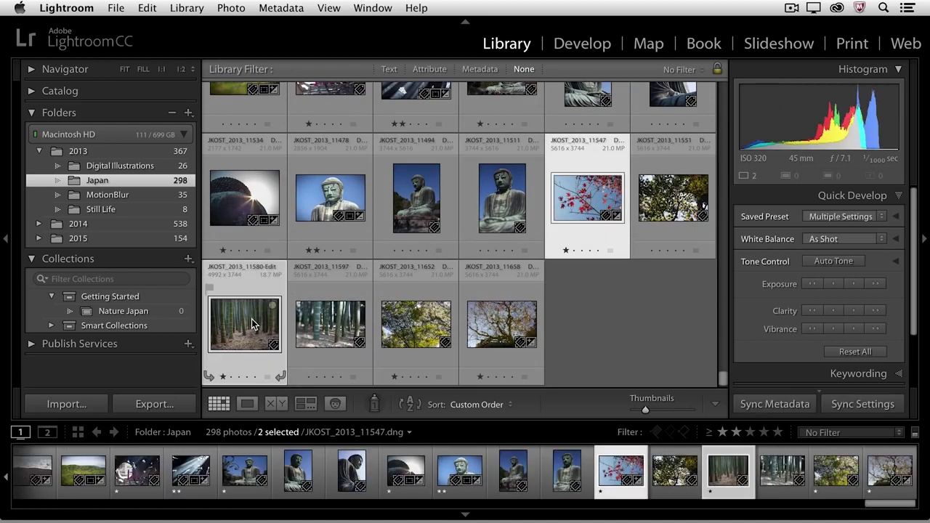
scroll(253, 324, "up", 3)
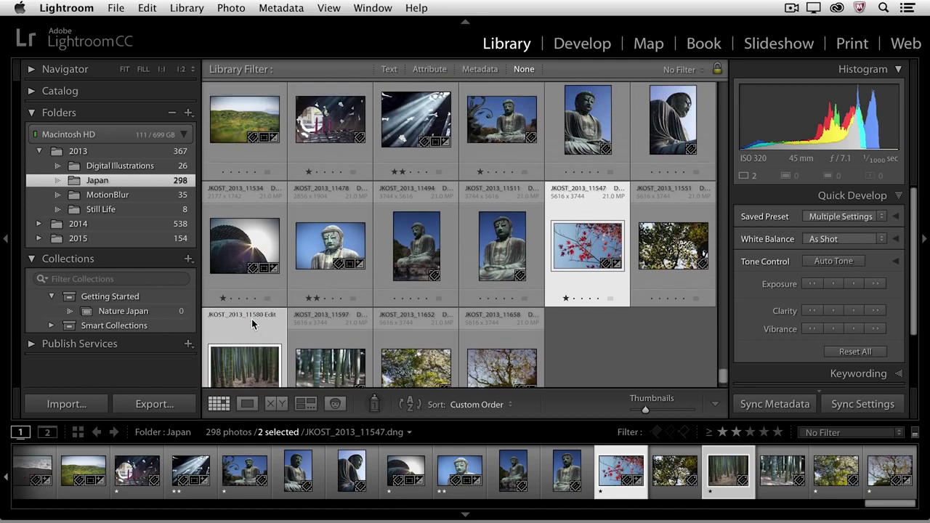
scroll(251, 319, "up", 3)
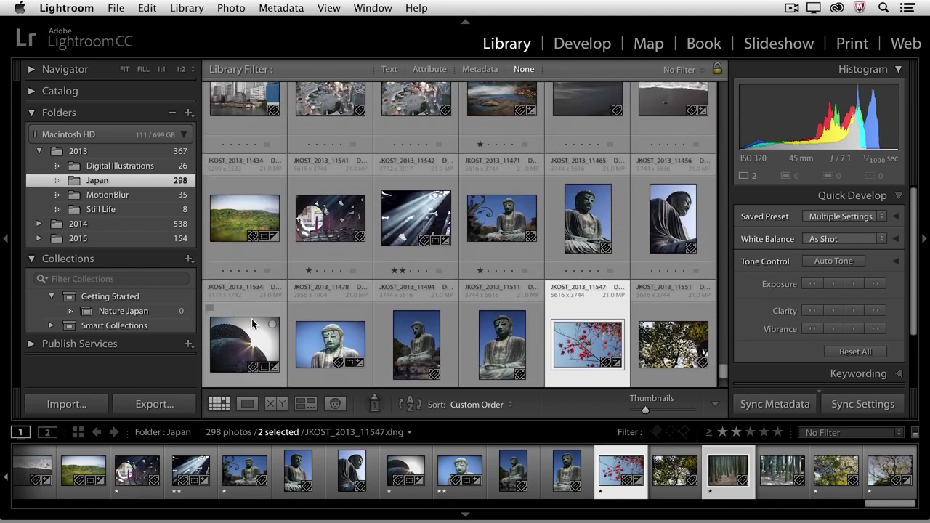
left_click(235, 233, "super")
scroll(406, 279, "up", 3)
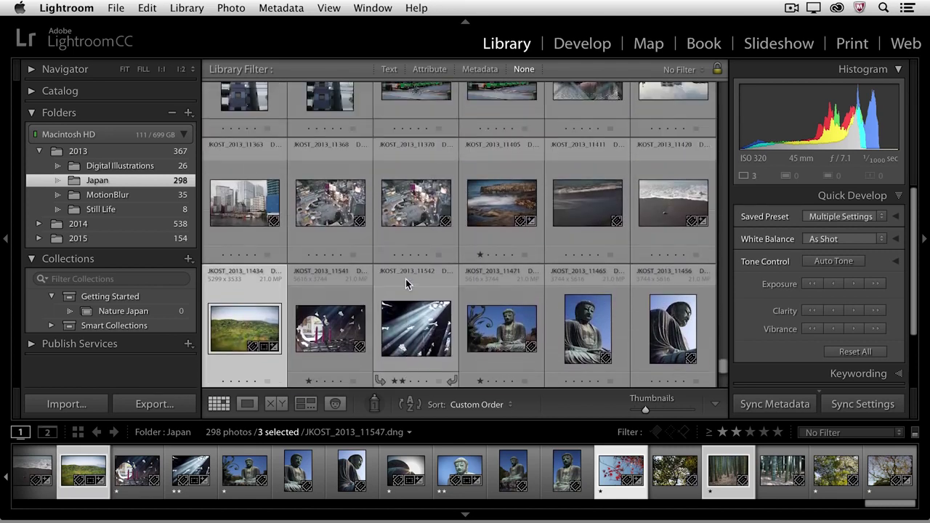
left_click(500, 202, "super")
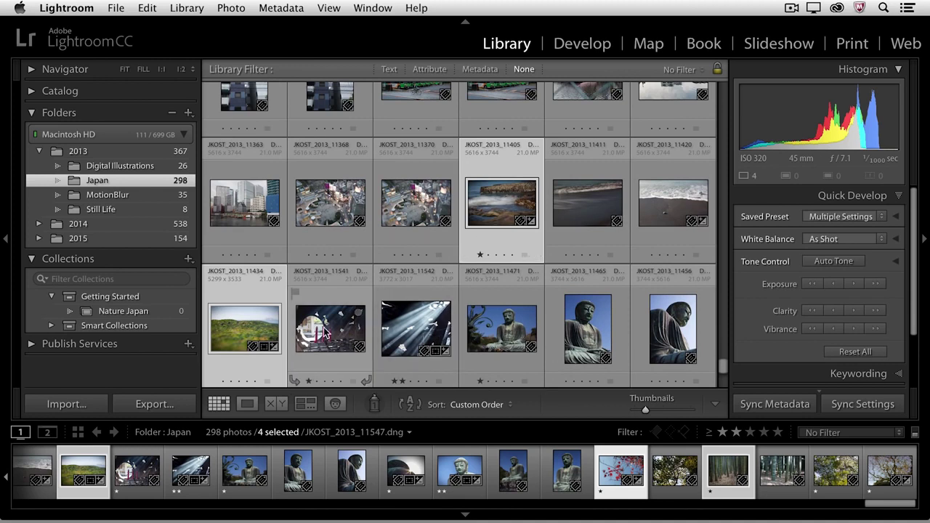
left_click_drag(228, 329, 162, 310)
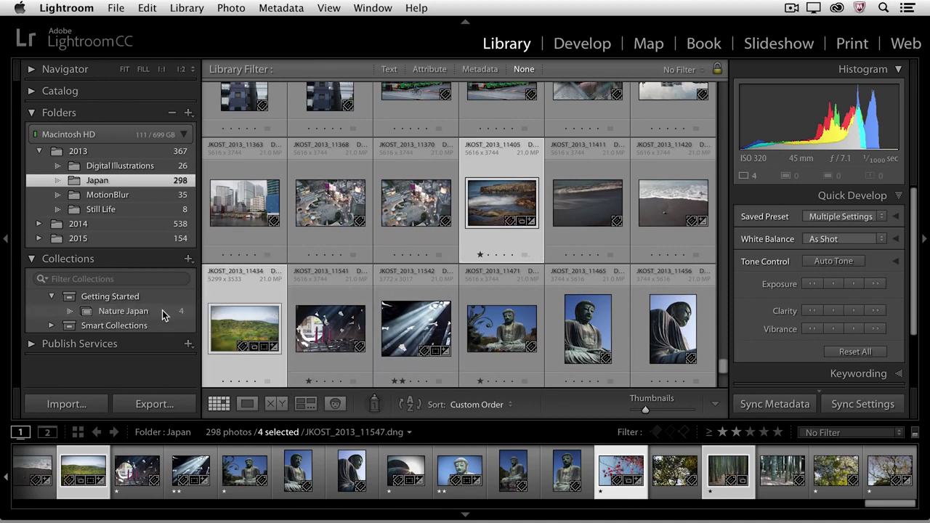
Add the garden bridge photo (11280) and the red gate walkway photo (10943) to the Nature Japan collection
scroll(383, 281, "up", 8)
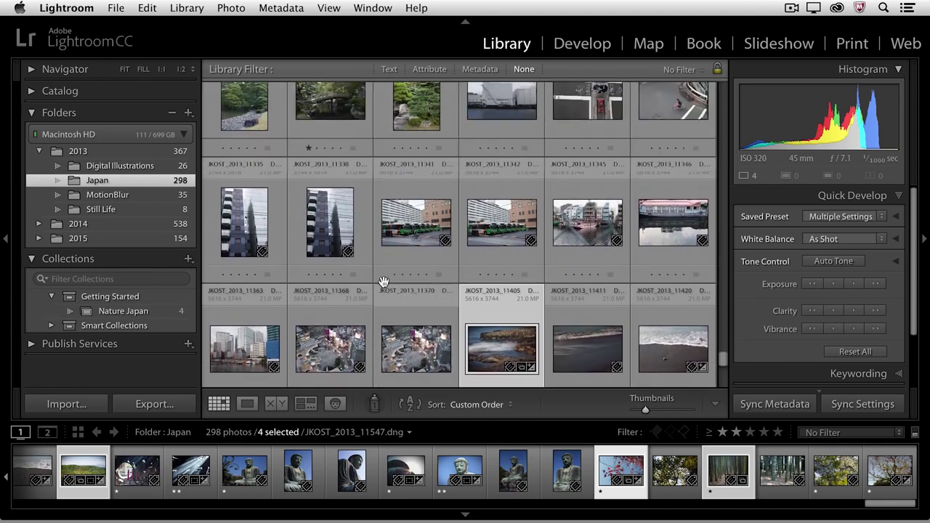
scroll(327, 276, "up", 3)
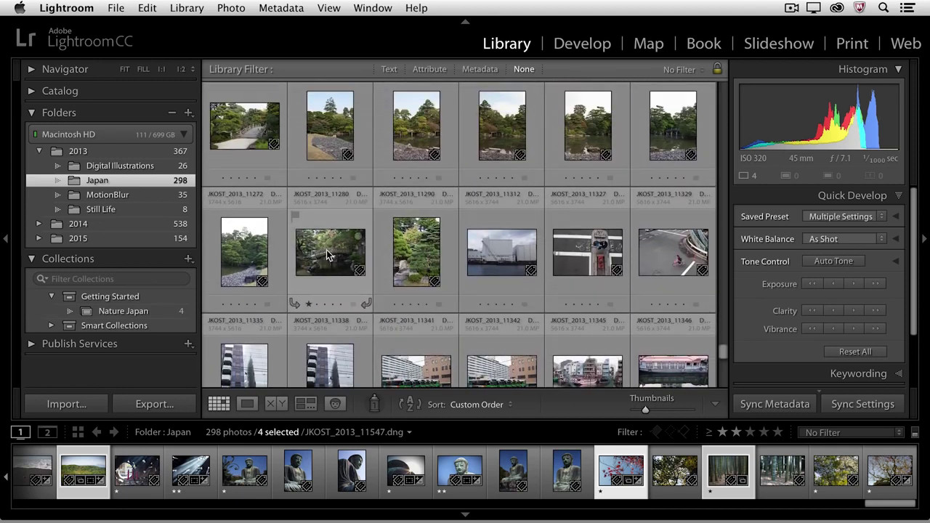
left_click(326, 250)
scroll(545, 297, "up", 5)
scroll(545, 296, "up", 10)
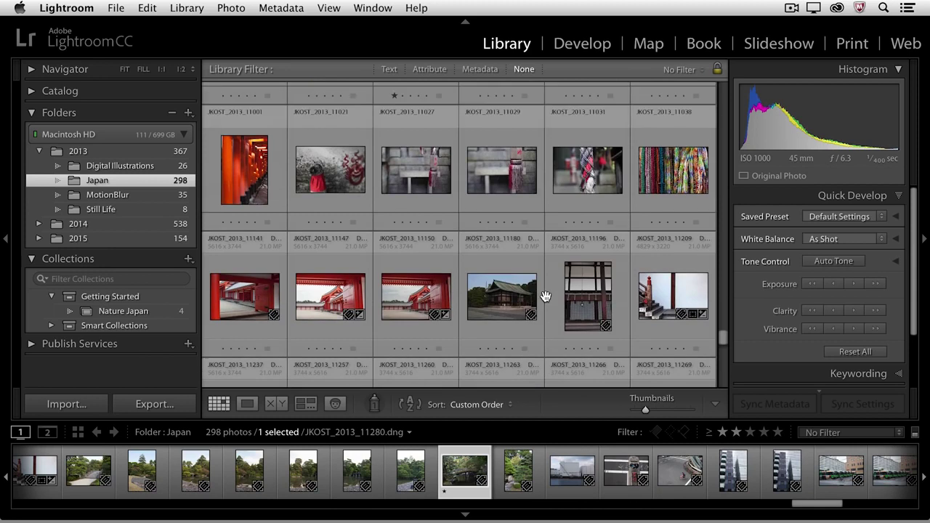
scroll(545, 297, "up", 8)
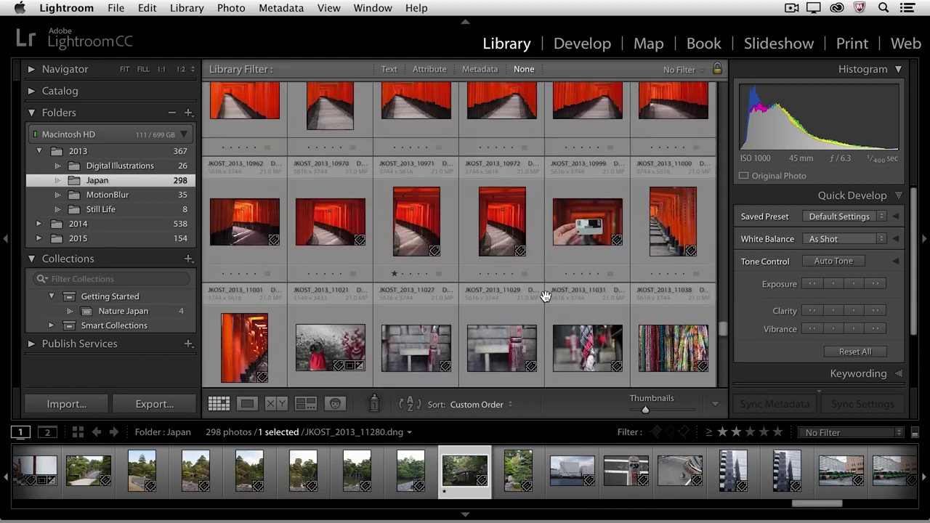
scroll(545, 297, "up", 5)
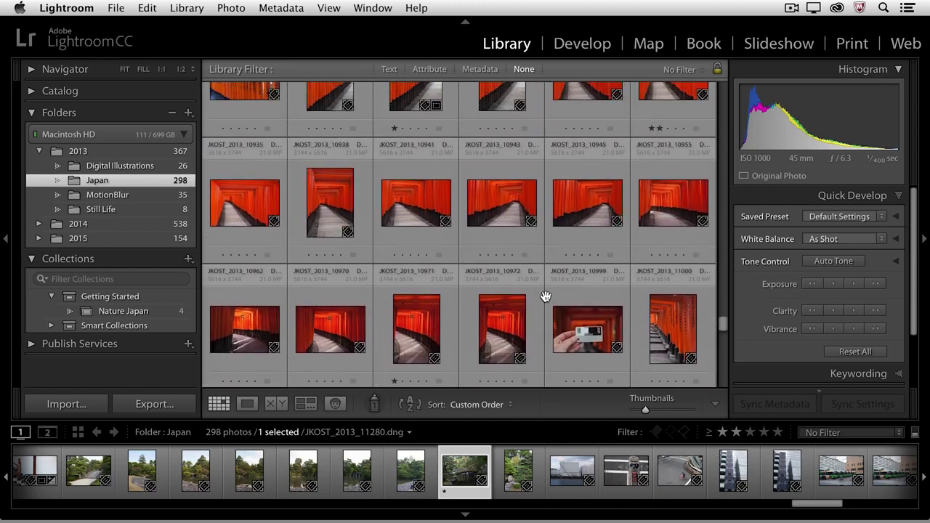
left_click(505, 243, "super")
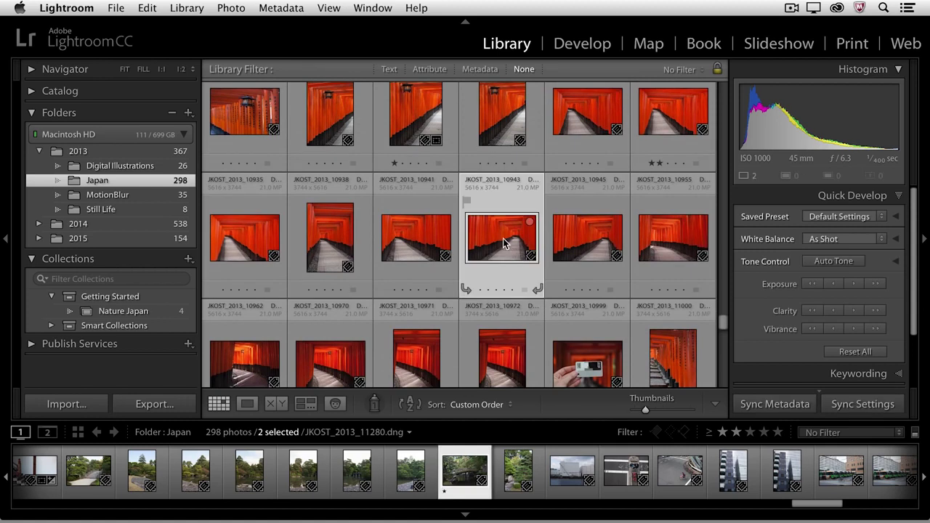
left_click_drag(499, 241, 165, 310)
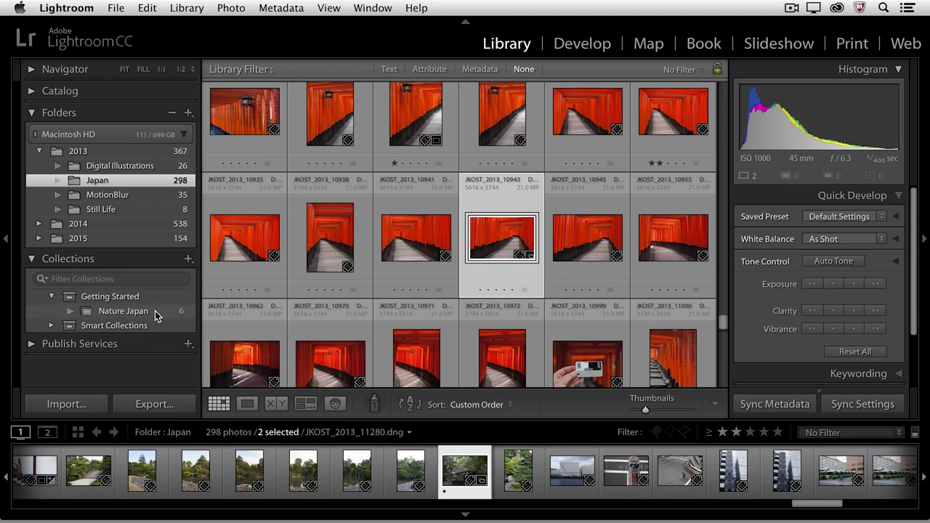
Open the Nature Japan collection and remove the red gate walkway photo from it
left_click(155, 311)
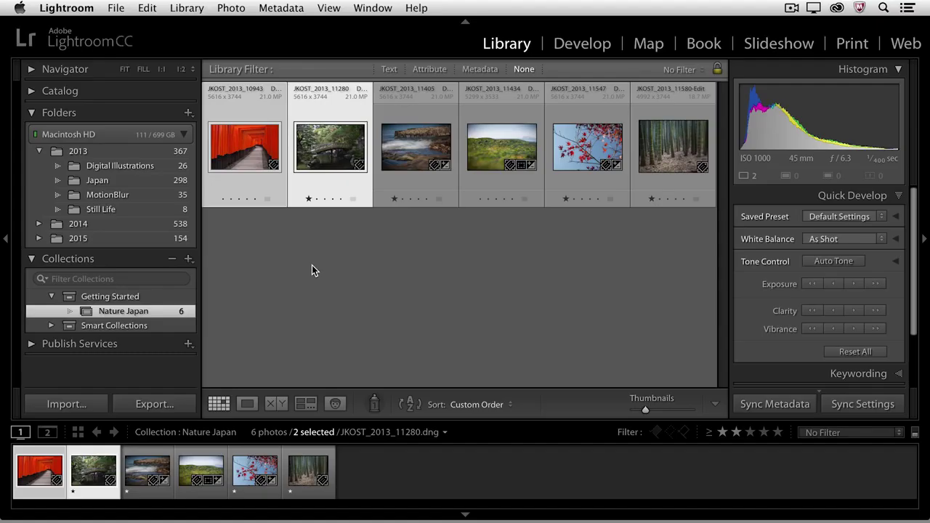
left_click(314, 263)
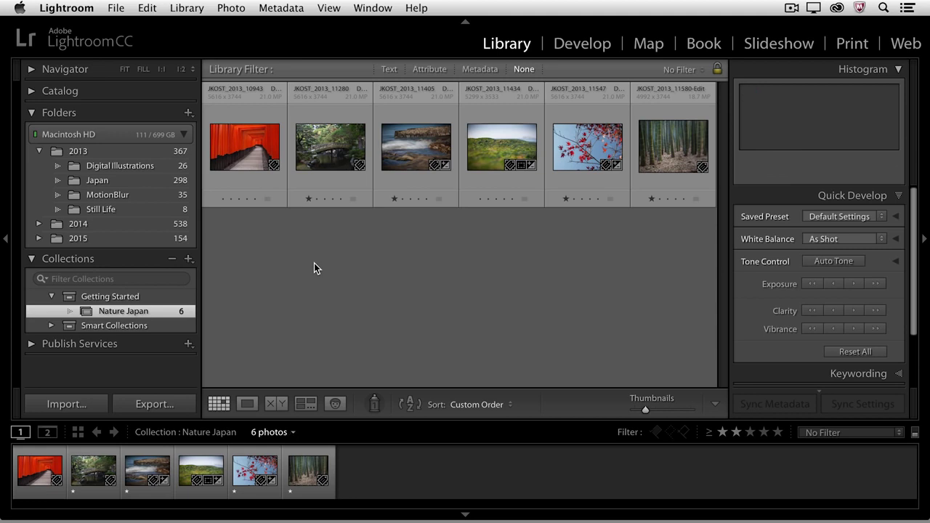
left_click(250, 157)
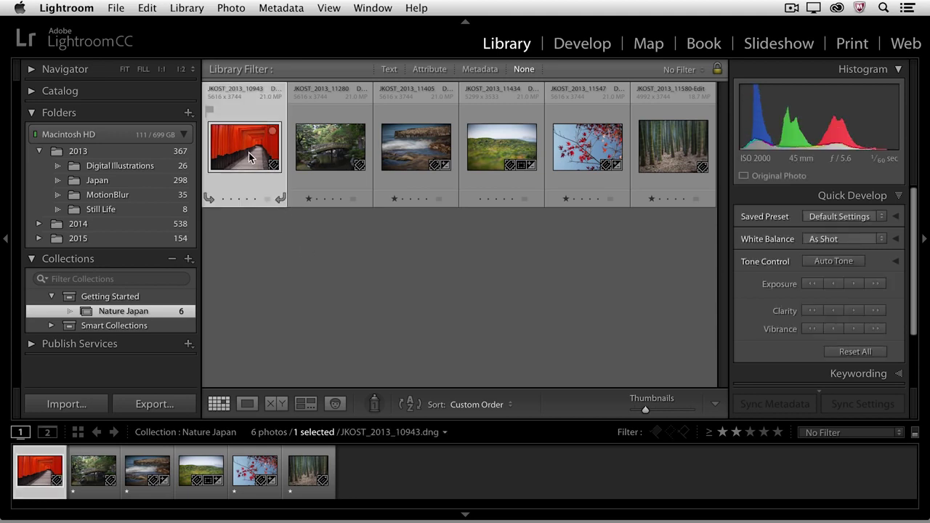
key("Delete")
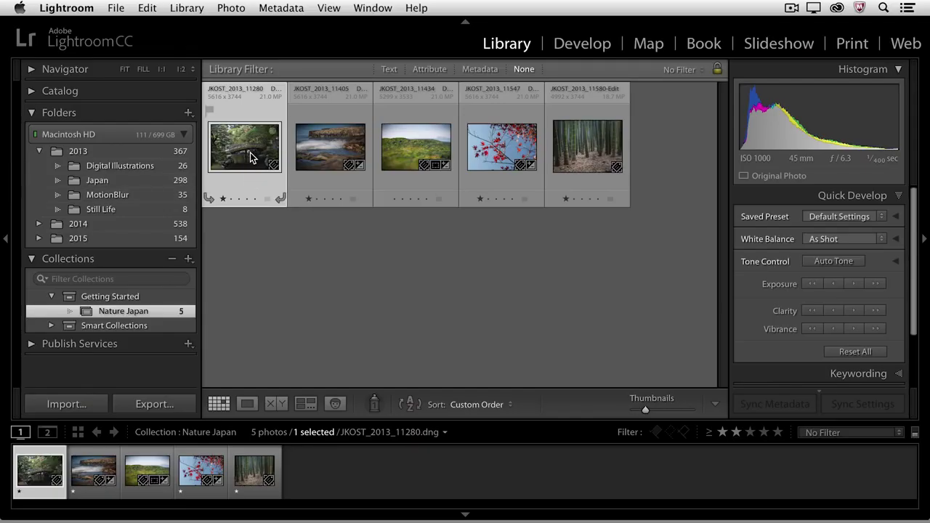
In the Japan folder, select the rocky coast (11405), seated Buddha (11471), green hillside (11434) and red leaves (11547) photos together
left_click(147, 179)
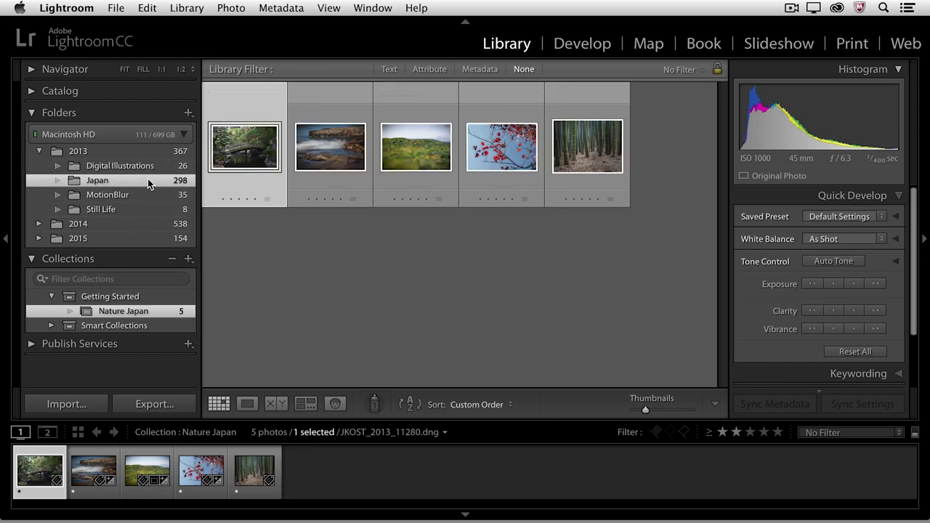
scroll(450, 218, "down", 10)
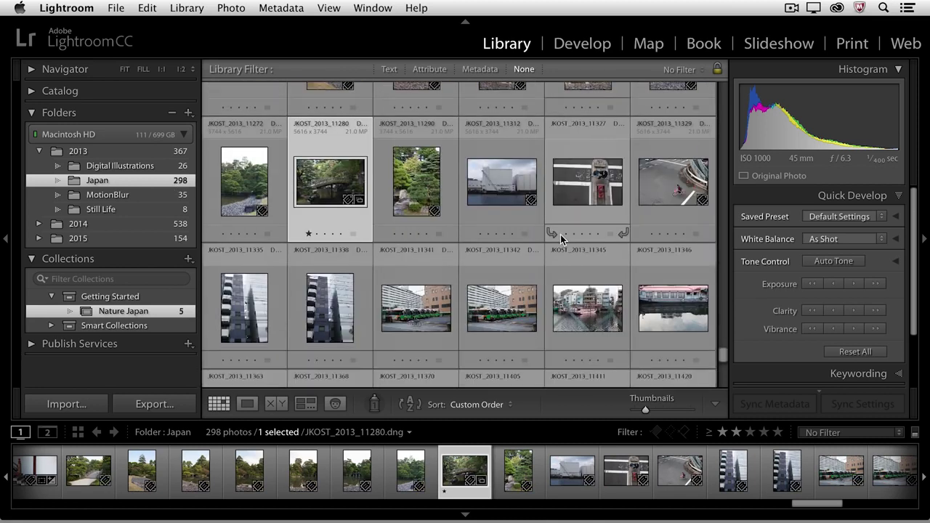
scroll(560, 235, "down", 3)
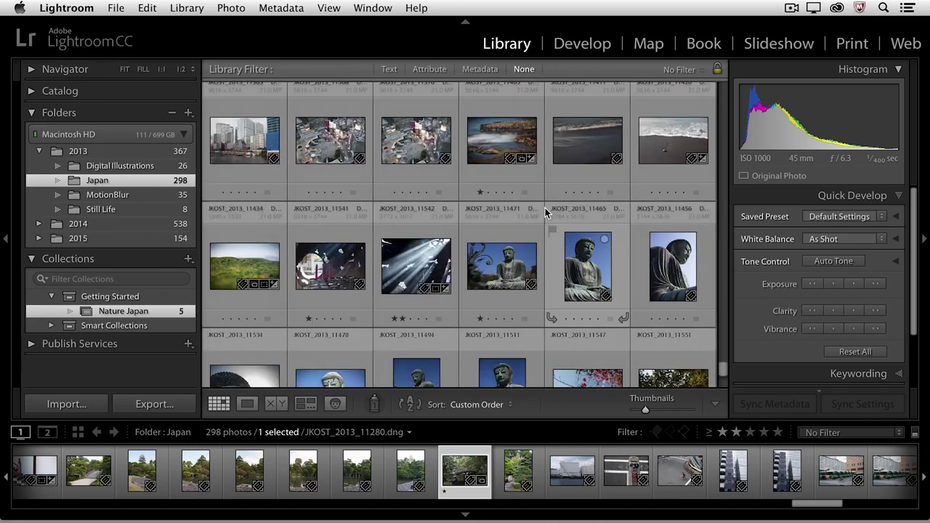
left_click(498, 140)
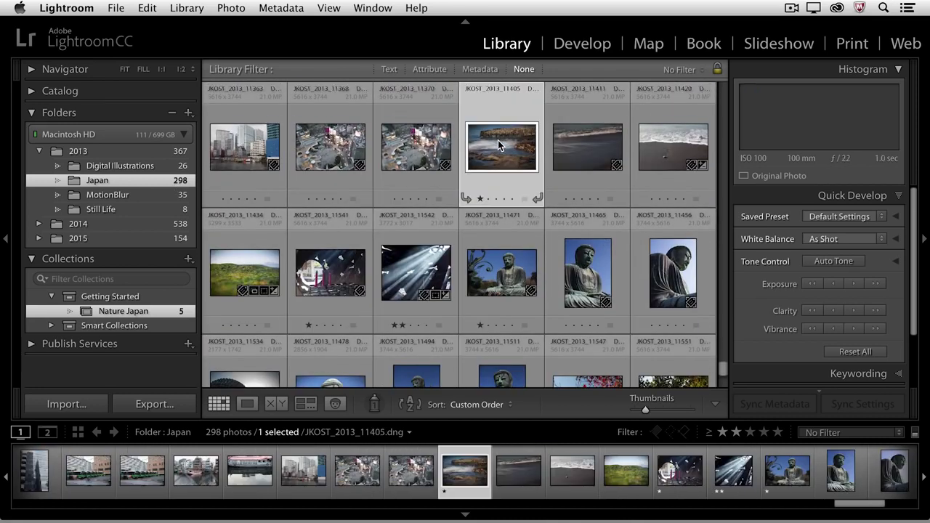
left_click(511, 275, "super")
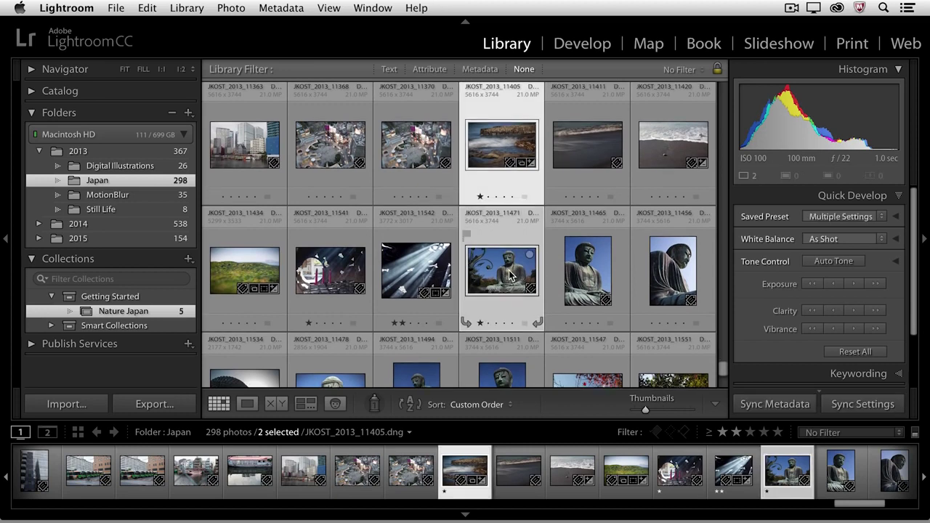
scroll(407, 247, "down", 2)
left_click(254, 215, "super")
scroll(256, 216, "down", 3)
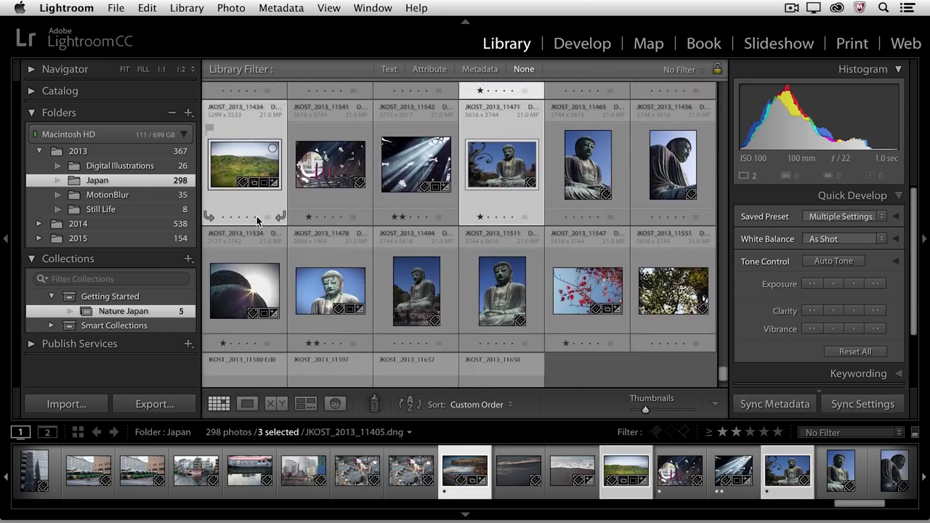
left_click(590, 260, "super")
Extend the selection with the red gate walkway photo (10943) and the tree shadow on the white wall (10747)
scroll(563, 255, "up", 5)
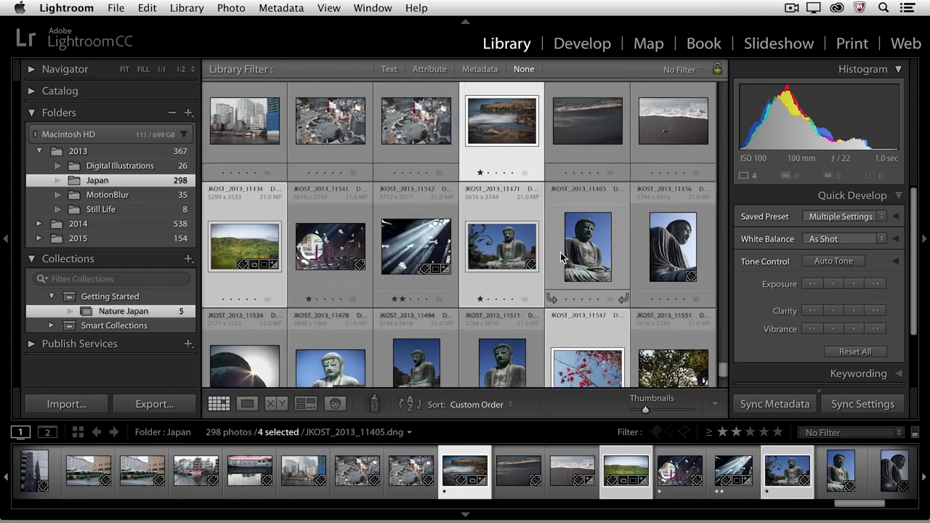
scroll(560, 255, "up", 10)
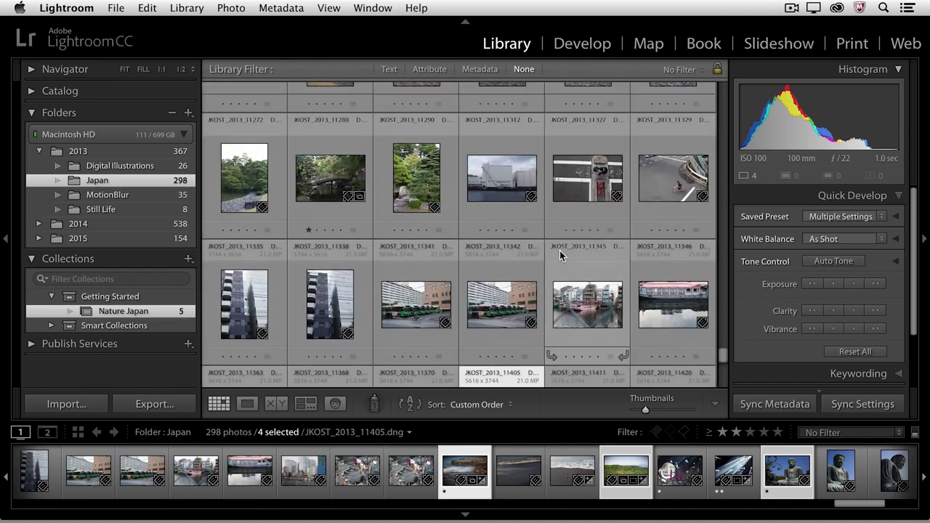
scroll(560, 255, "up", 10)
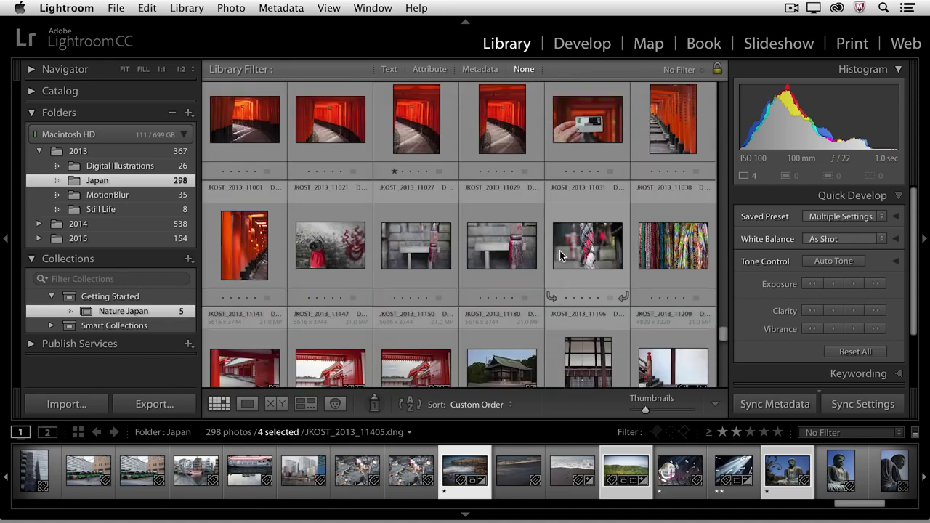
scroll(560, 254, "up", 3)
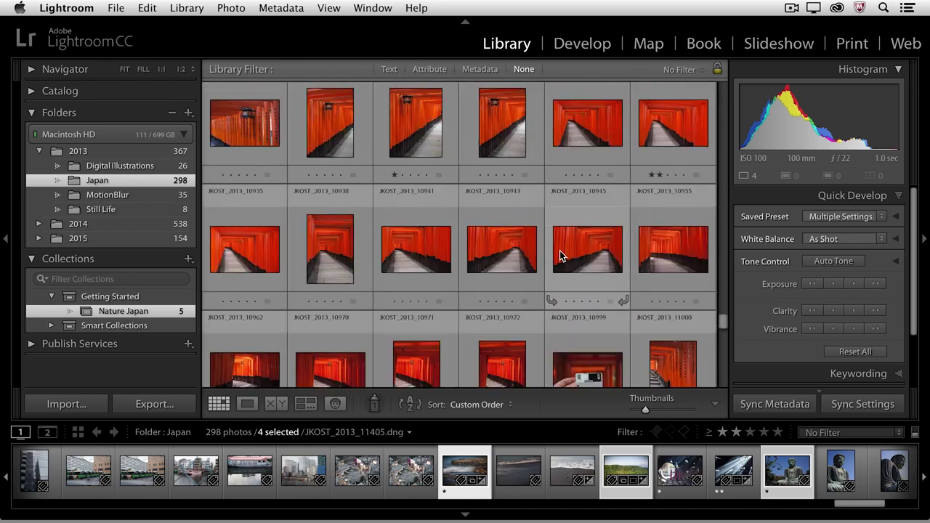
left_click(512, 256, "super")
scroll(513, 250, "up", 3)
scroll(513, 250, "up", 4)
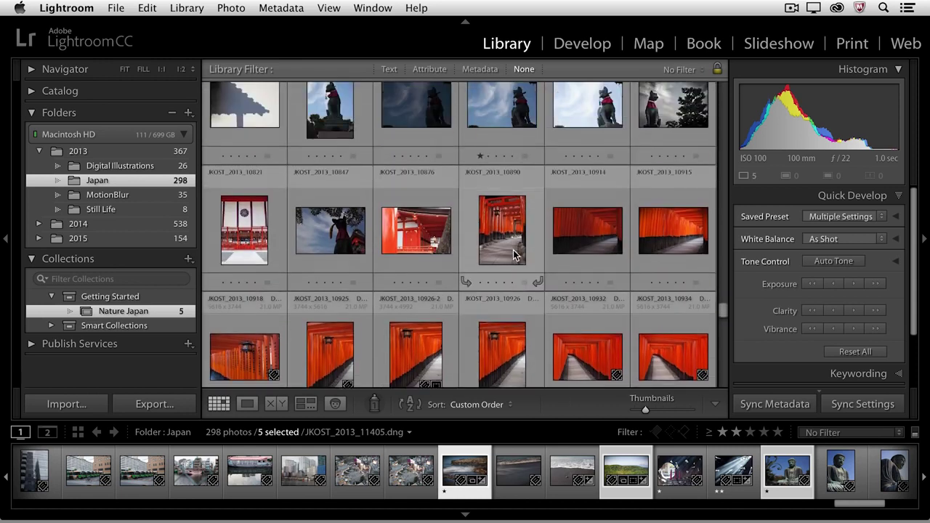
scroll(514, 255, "up", 2)
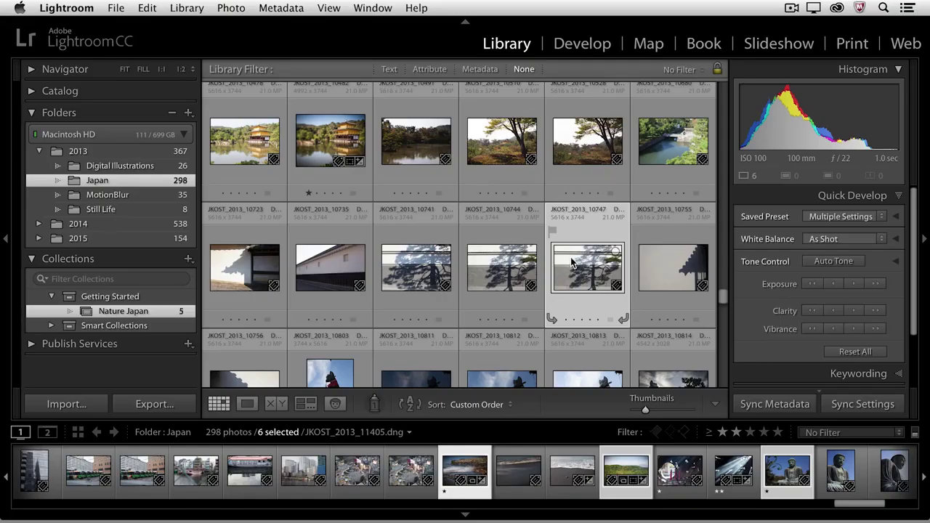
Create a collection named Portfolio inside the Getting Started set, including the selected photos
left_click(188, 260)
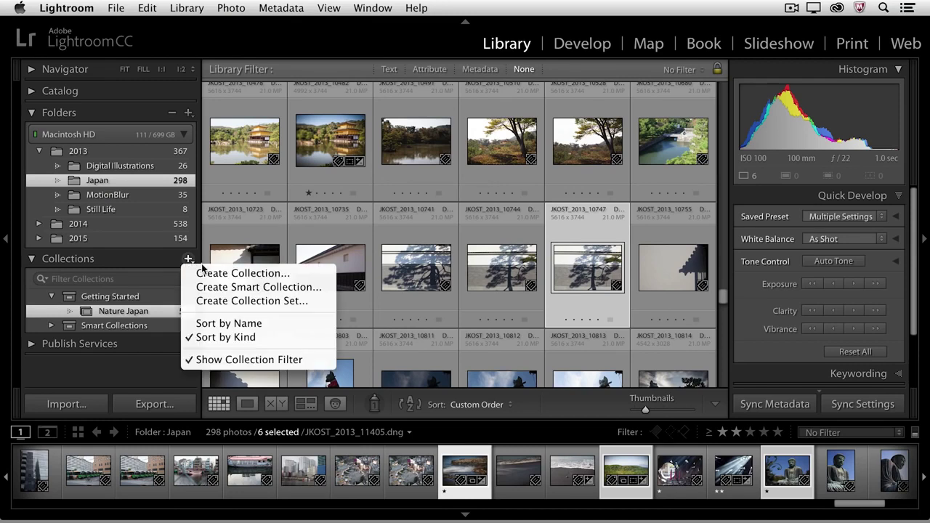
left_click(293, 274)
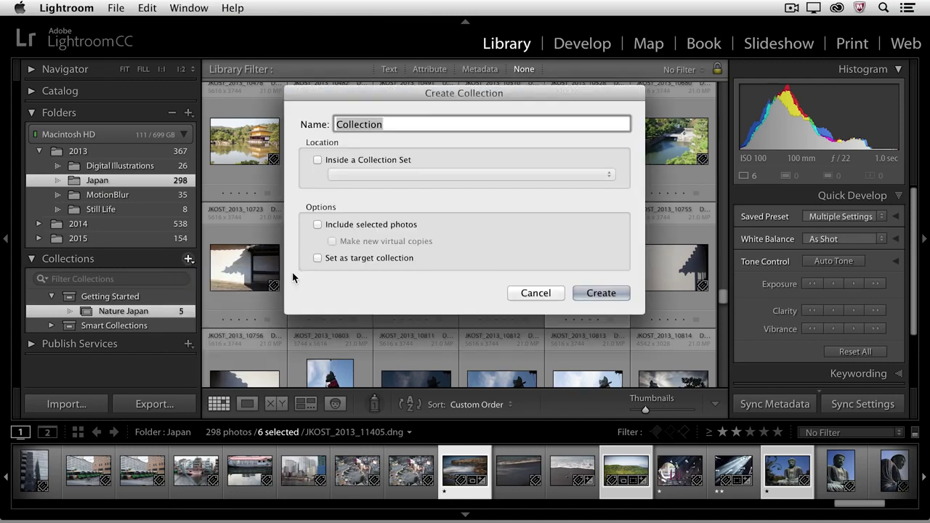
type("Portfolio")
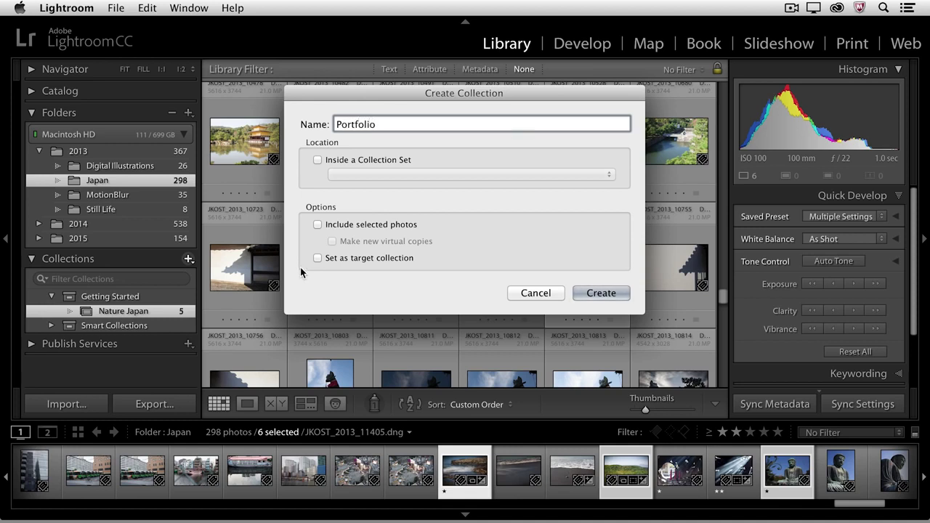
left_click(317, 159)
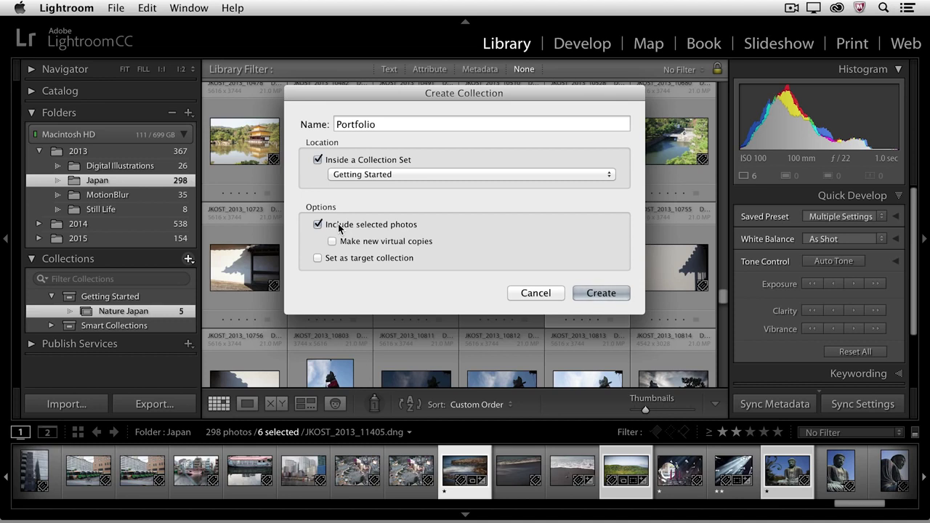
left_click(594, 294)
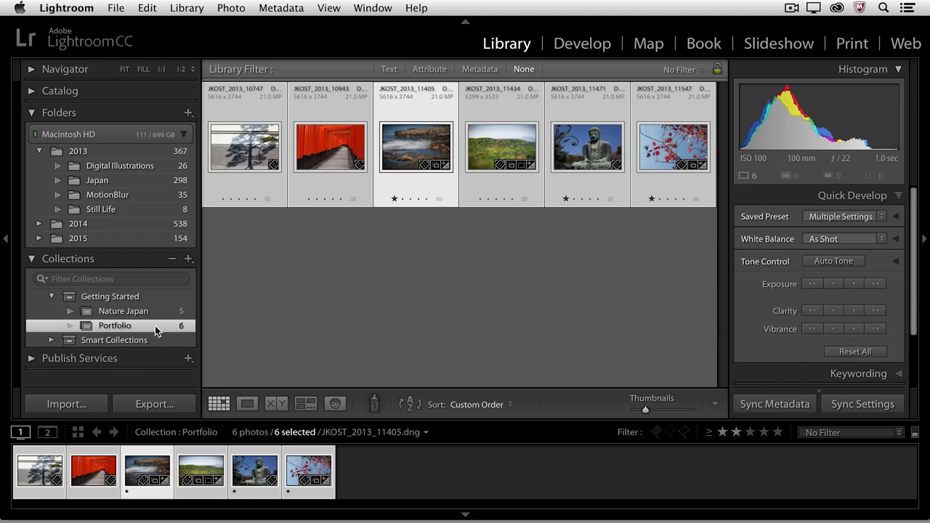
Open the Shanghai folder under 2014 and select the colorful koi photo (04543)
mouse_move(228, 183)
left_click(39, 224)
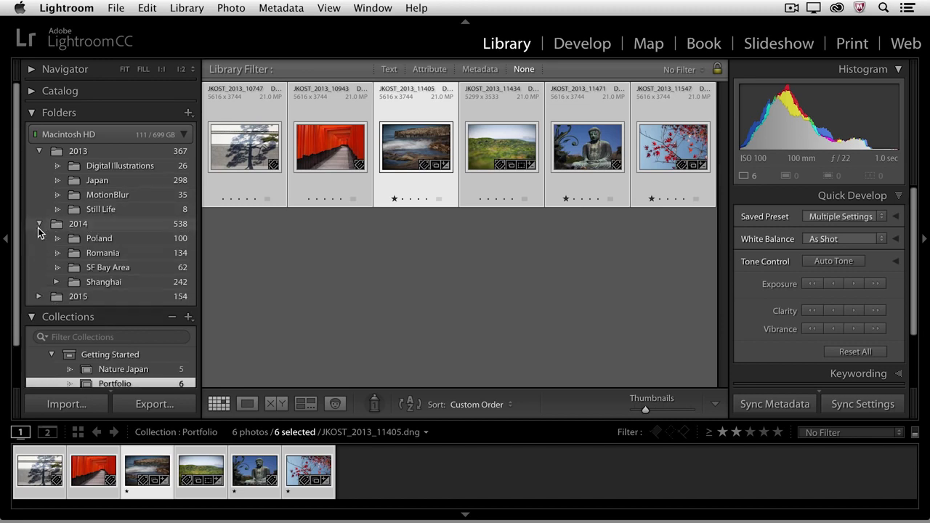
left_click(101, 281)
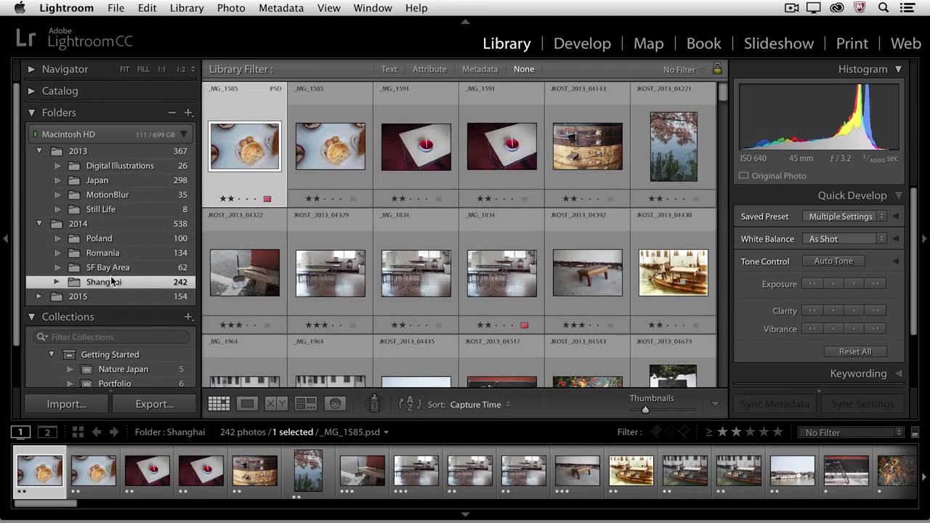
scroll(608, 266, "down", 2)
scroll(609, 270, "down", 2)
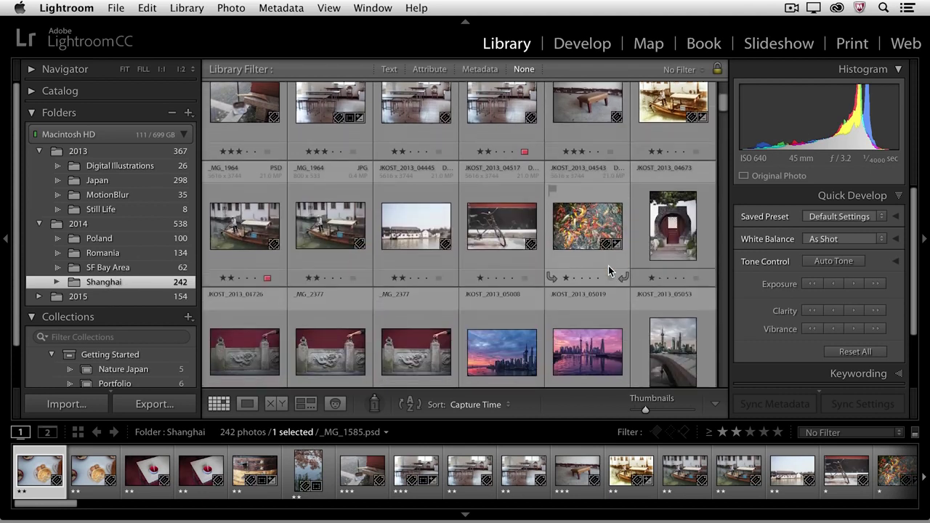
left_click(590, 231)
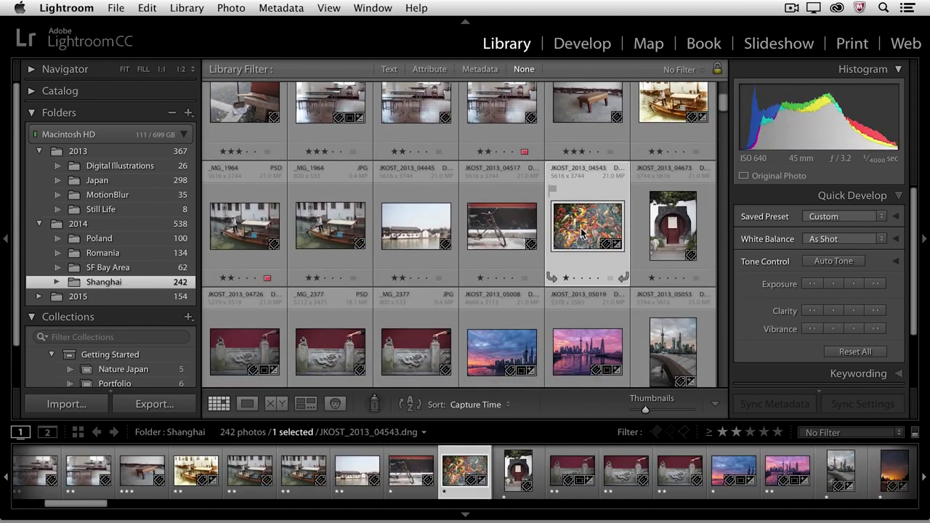
Extend the selection with the trees and tower photo (05566) and the yellow storefront photo (06301), and add all three to the Portfolio collection
scroll(585, 229, "down", 2)
scroll(581, 231, "down", 5)
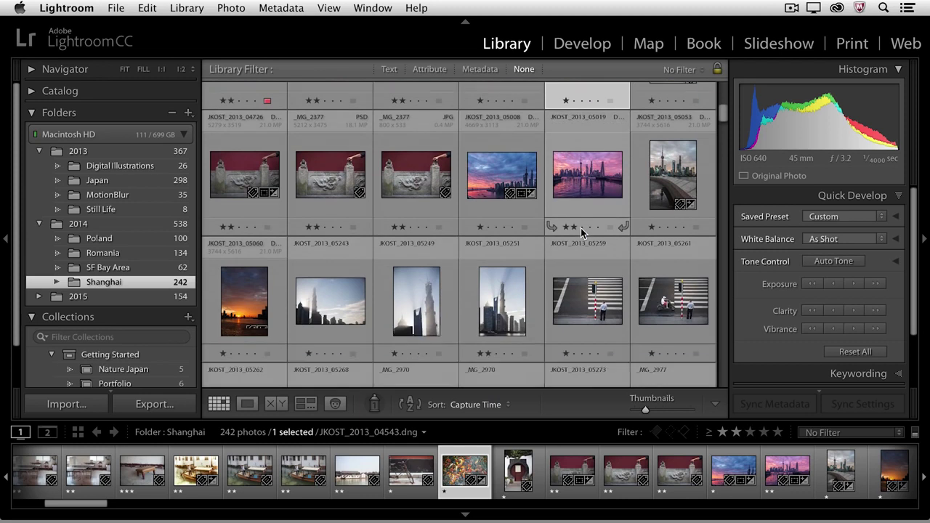
scroll(580, 231, "down", 10)
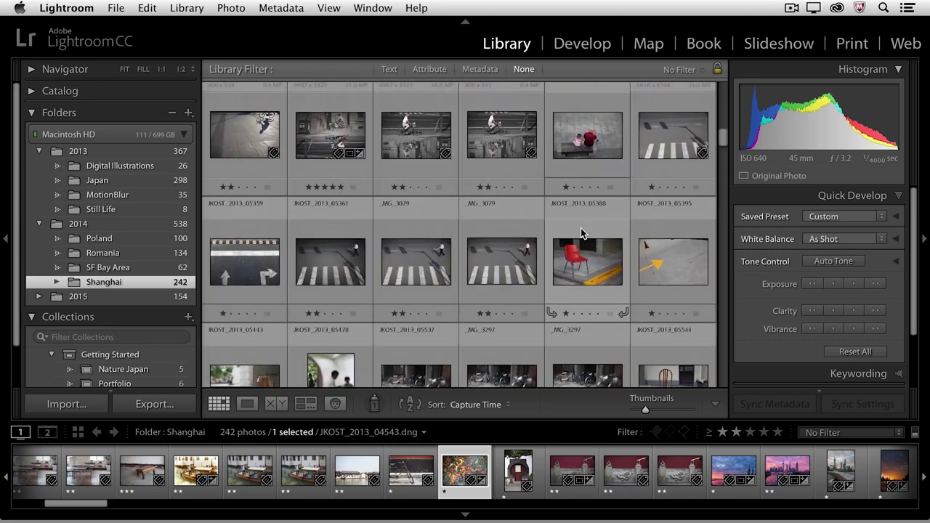
scroll(581, 228, "down", 5)
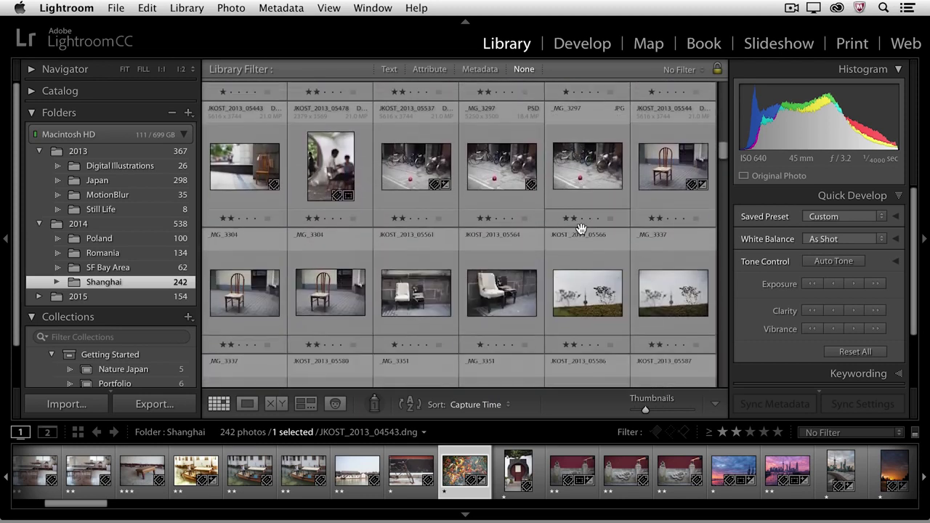
scroll(580, 231, "down", 1)
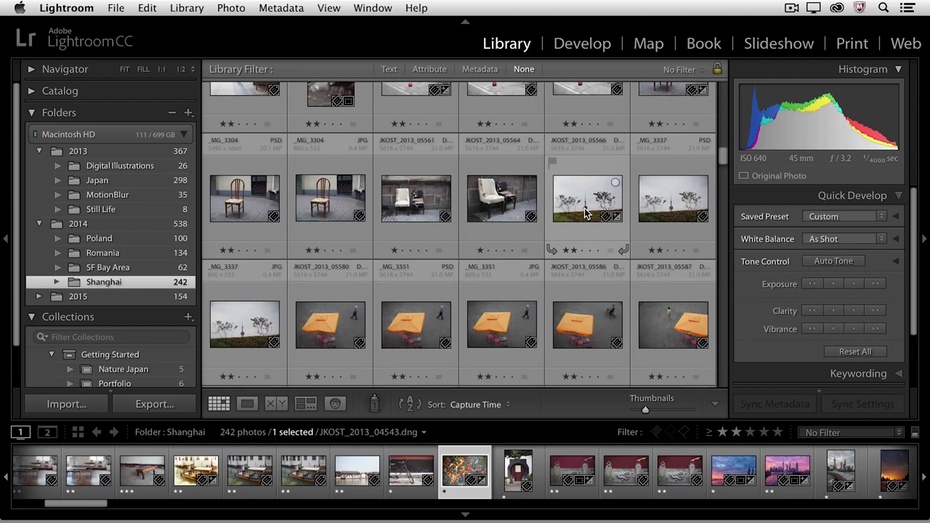
left_click(586, 212, "super")
scroll(586, 210, "down", 8)
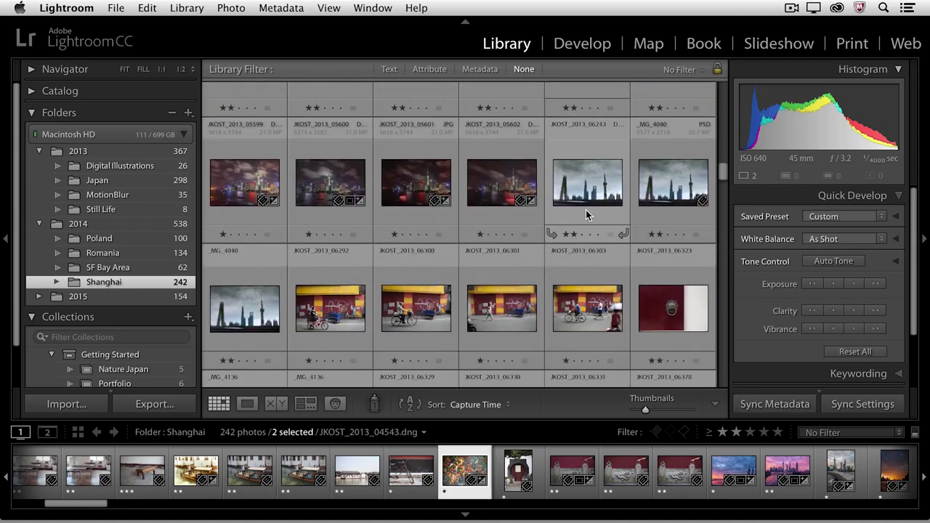
scroll(586, 209, "down", 2)
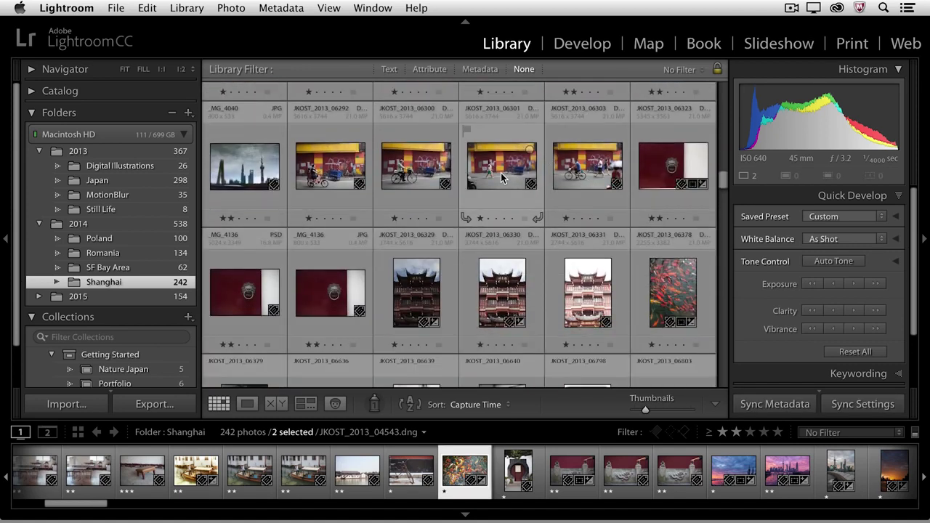
left_click(501, 173, "super")
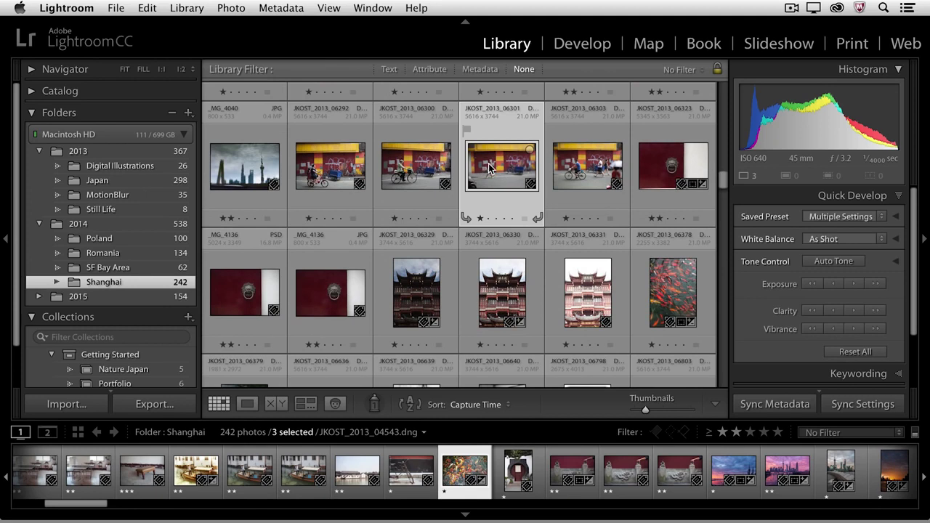
left_click(162, 382)
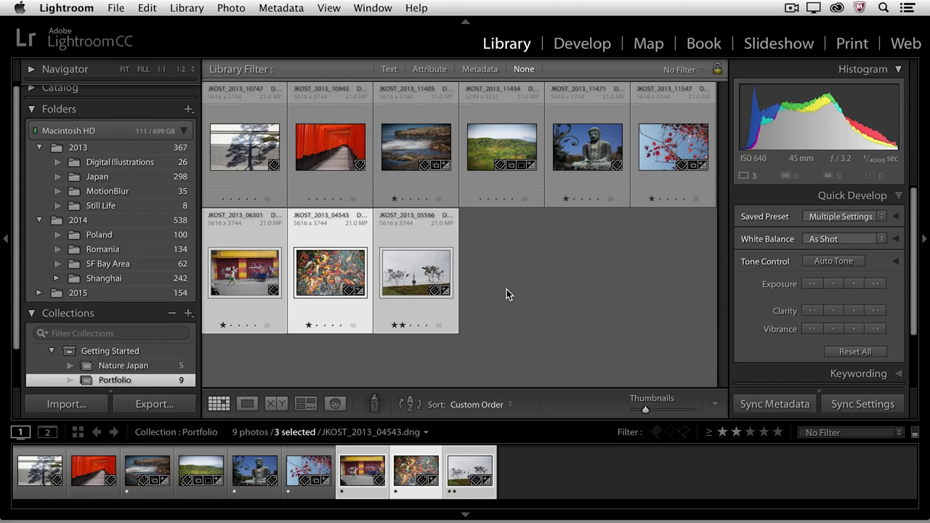
Create a collection named Portraits inside the Getting Started set and make it the target collection
left_click(502, 288)
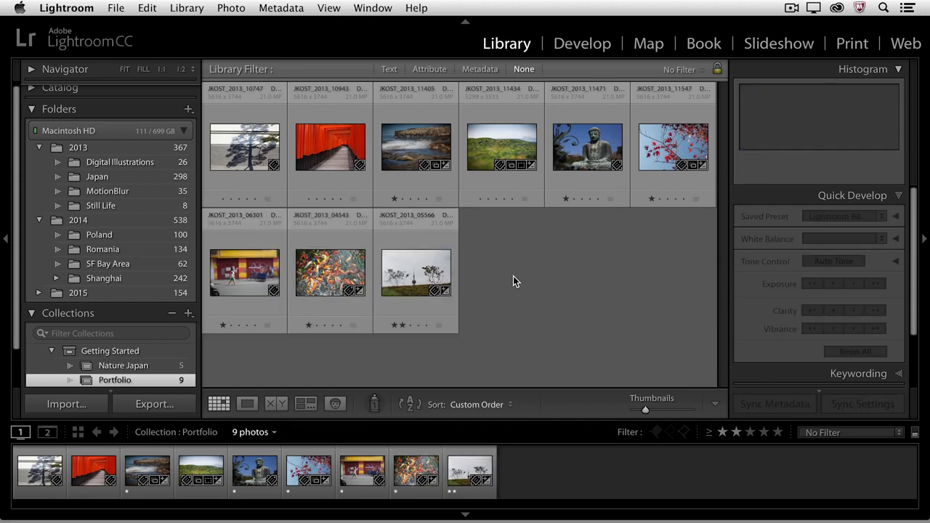
scroll(161, 320, "down", 1)
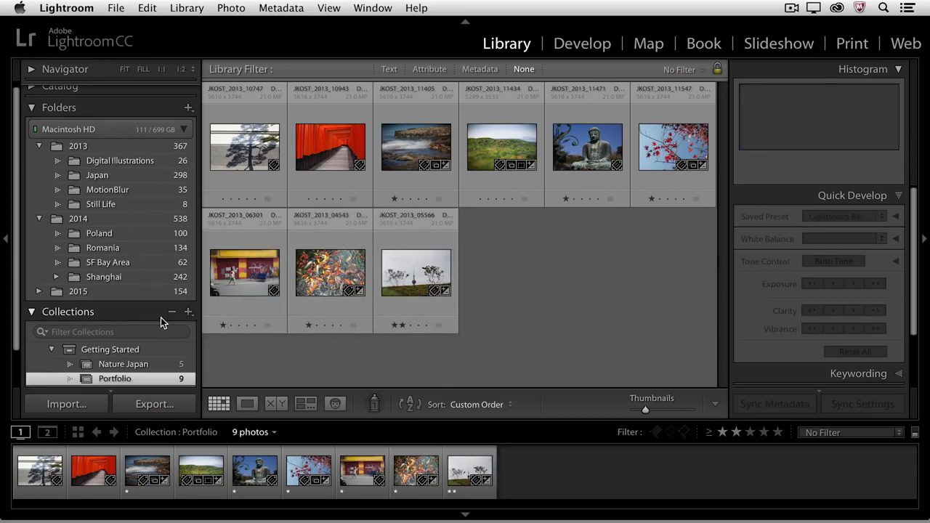
scroll(160, 319, "down", 3)
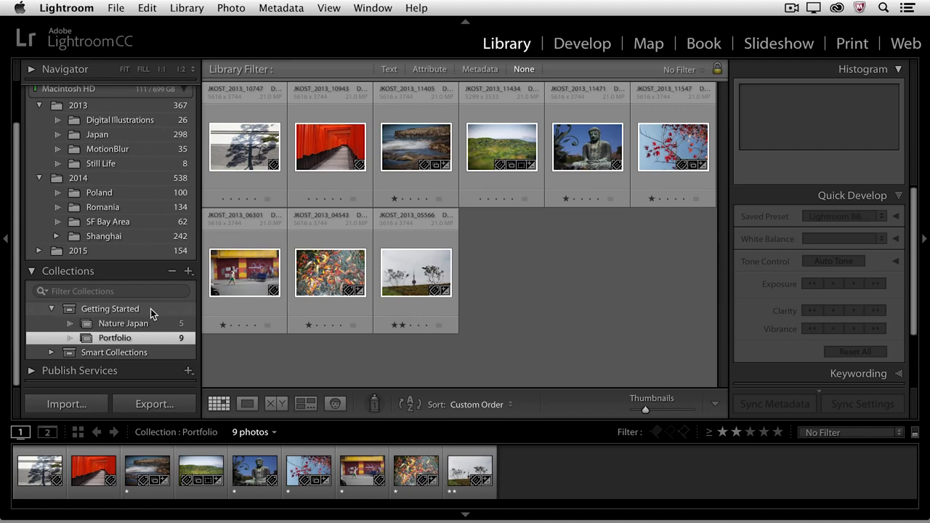
right_click(151, 309)
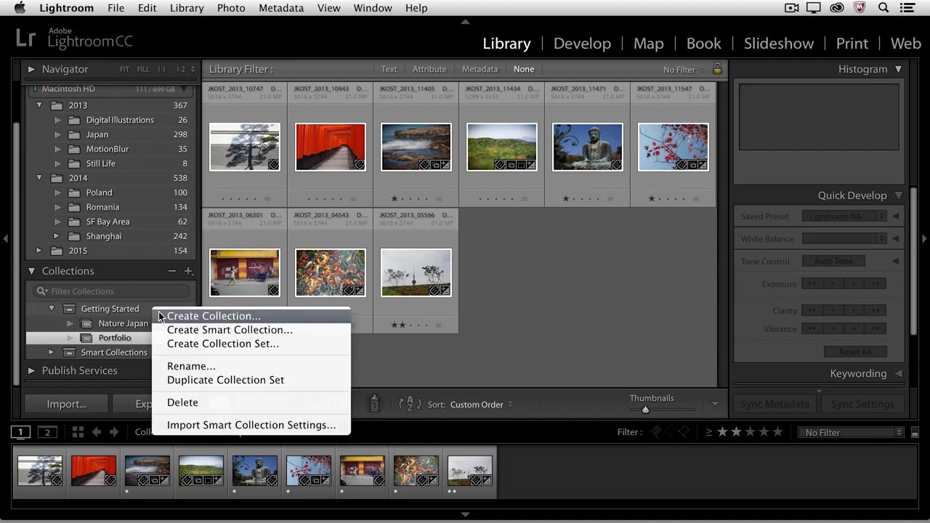
left_click(158, 313)
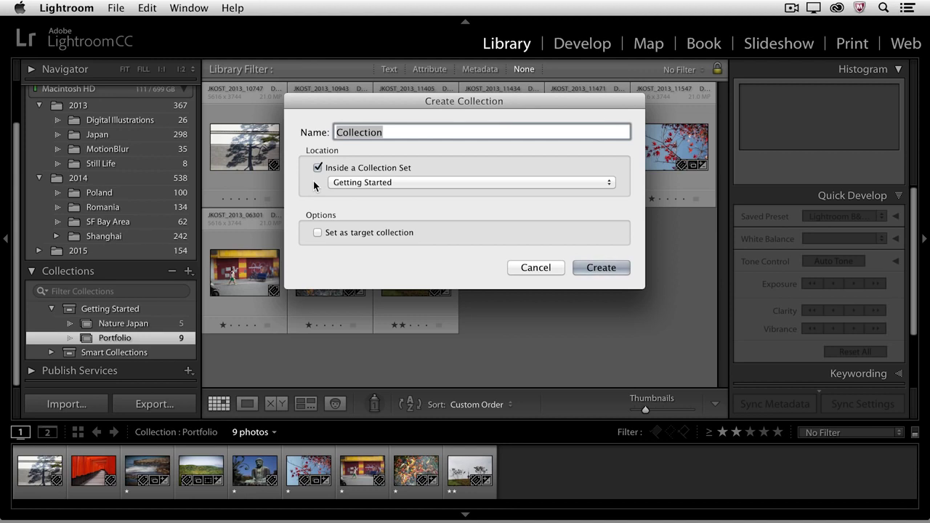
type("Po")
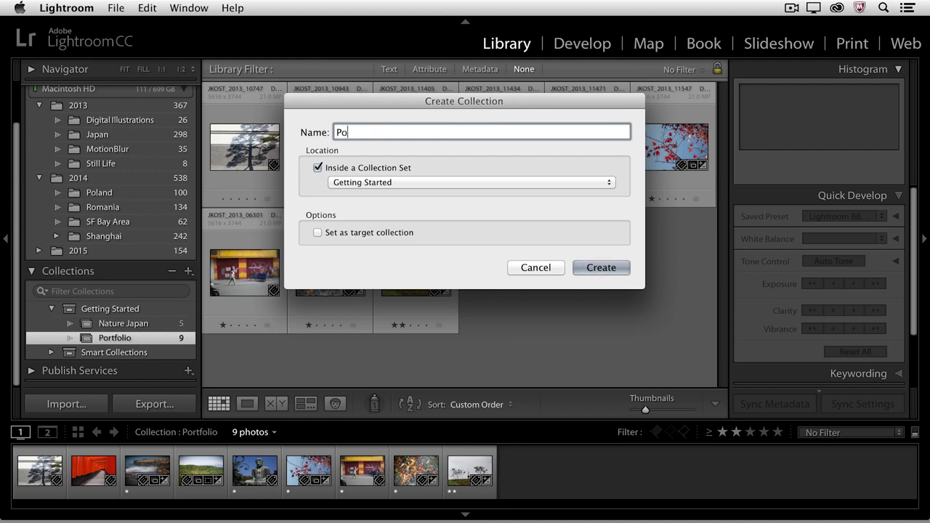
type("rtraits")
left_click(317, 233)
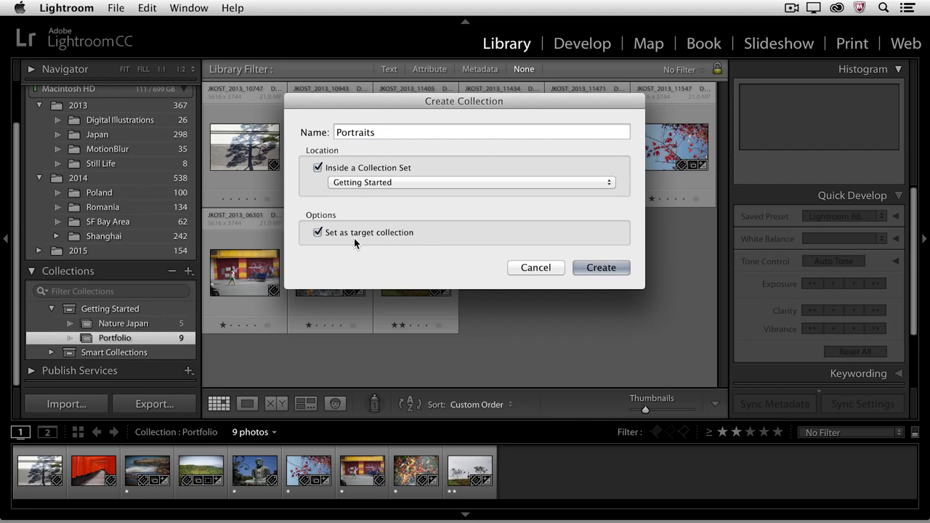
left_click(602, 268)
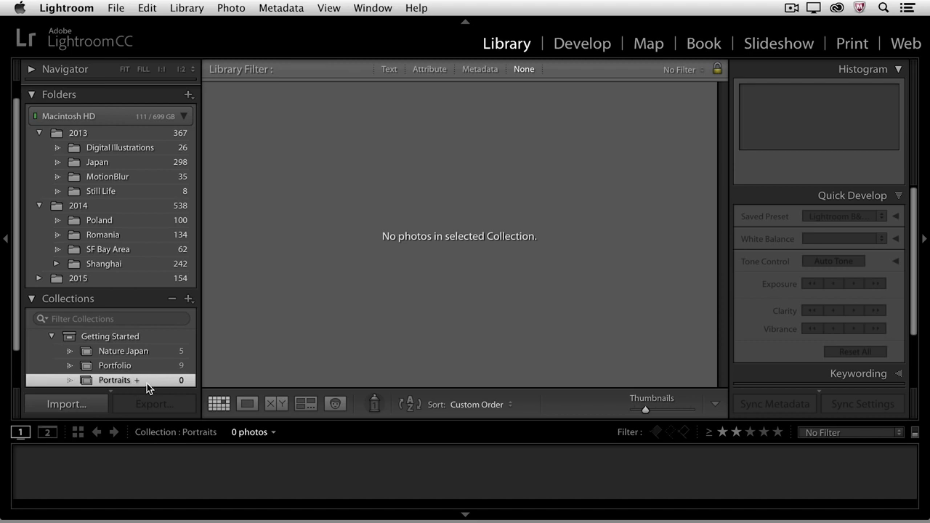
Open the Japan folder under 2013 and add the crosswalk cyclists photo (09025) to the target collection
left_click(115, 165)
scroll(396, 190, "down", 2)
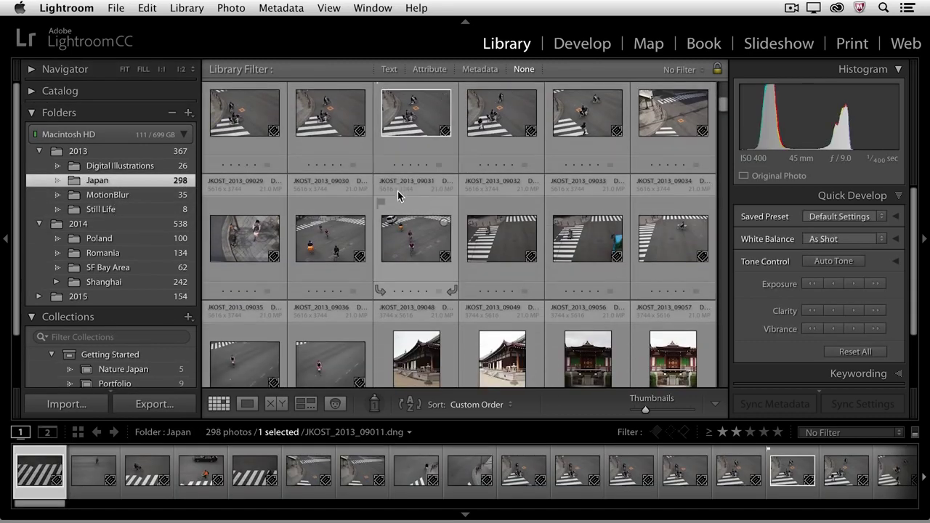
left_click(413, 118)
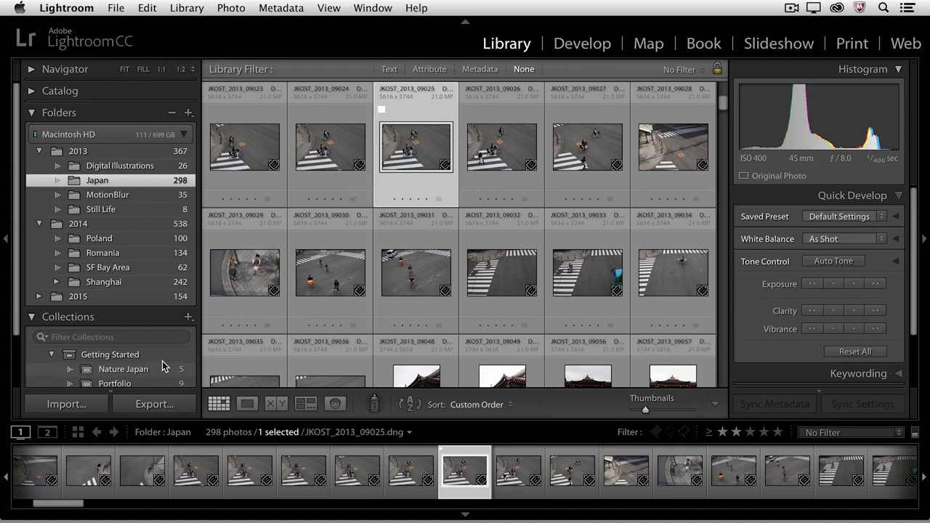
scroll(162, 361, "down", 1)
scroll(162, 361, "down", 5)
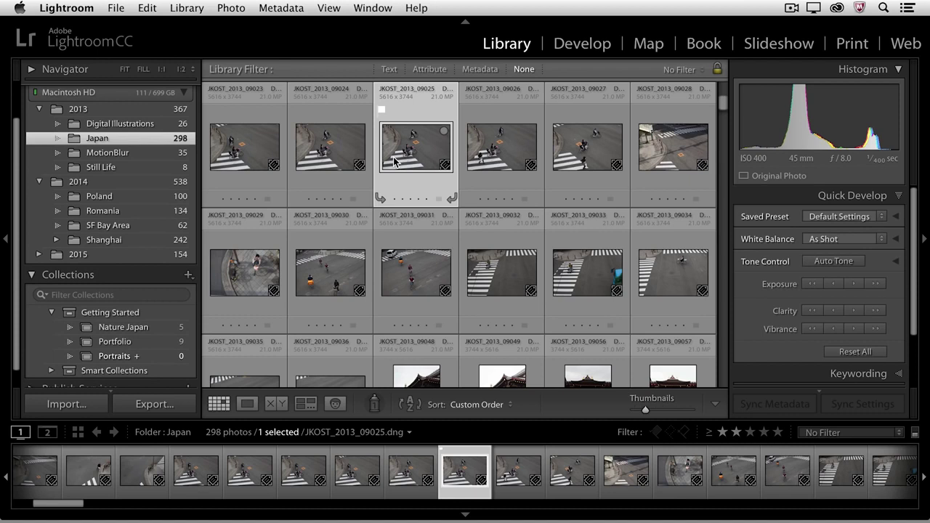
key("b")
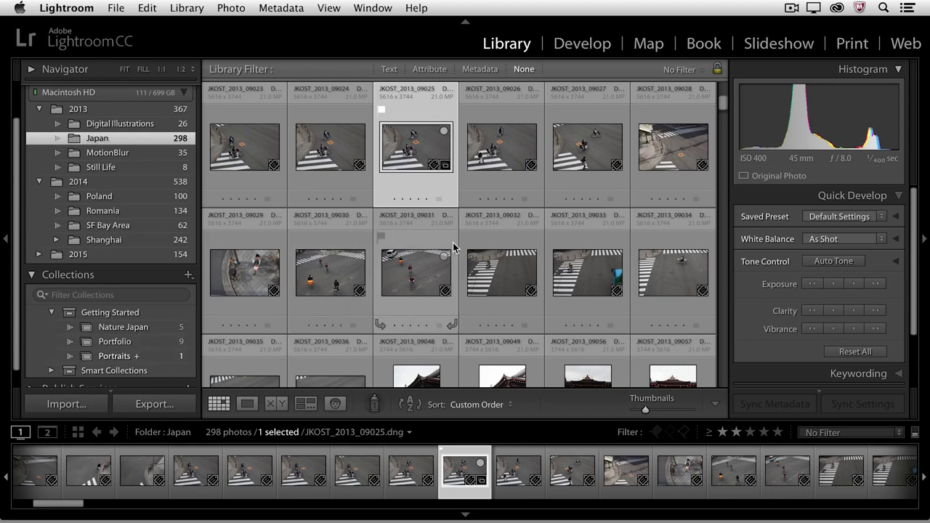
Add the photo of the cyclist passing the orange wall and blue door (09580) to the target collection
scroll(453, 247, "down", 10)
left_click_drag(722, 124, 707, 214)
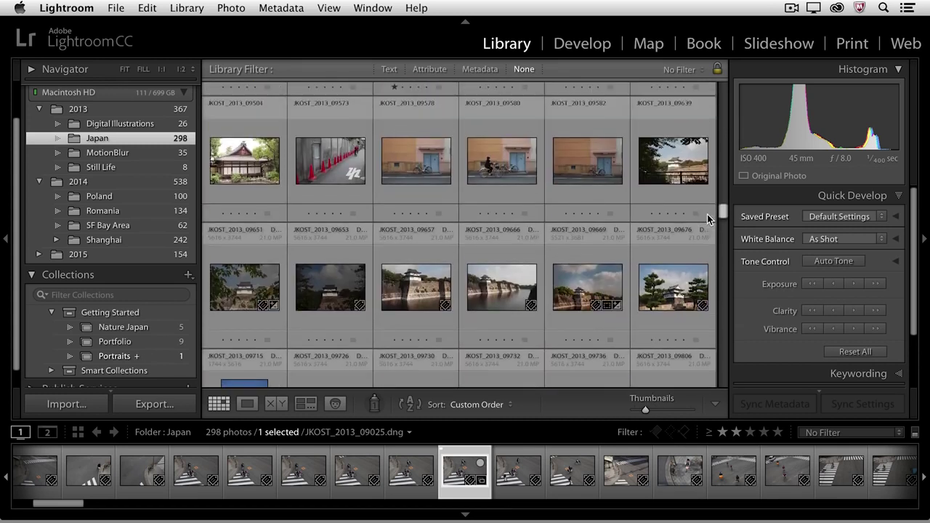
left_click(504, 168)
key("b")
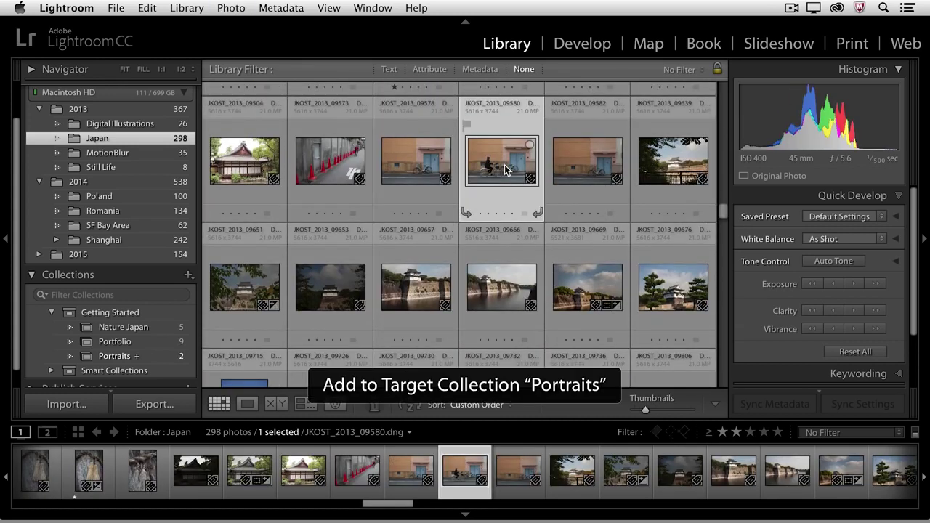
Open the Shanghai folder under 2014 and add the yellow scooter and red-shirted pedestrian photo (_MG_2970.psd) to the target collection
left_click(133, 240)
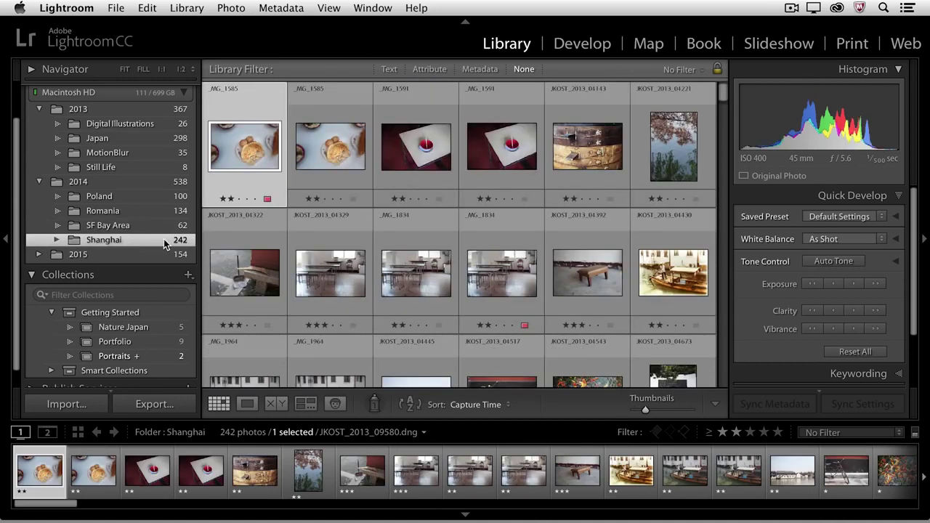
scroll(537, 234, "down", 10)
scroll(536, 235, "down", 5)
scroll(472, 188, "down", 3)
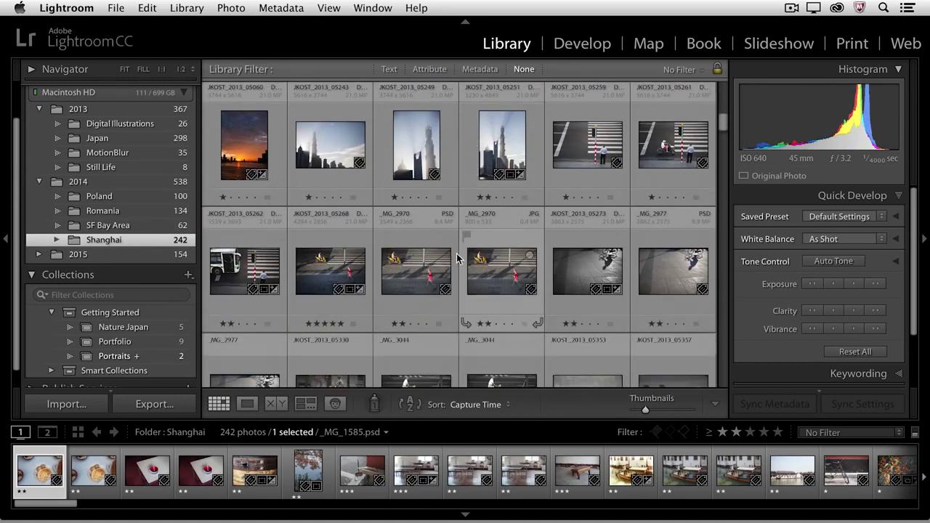
left_click(424, 273)
key("b")
Add the cyclist with reflection photo (_MG_3044.psd) and the crosswalk pedestrian photo (05361) to the target collection
scroll(422, 275, "down", 3)
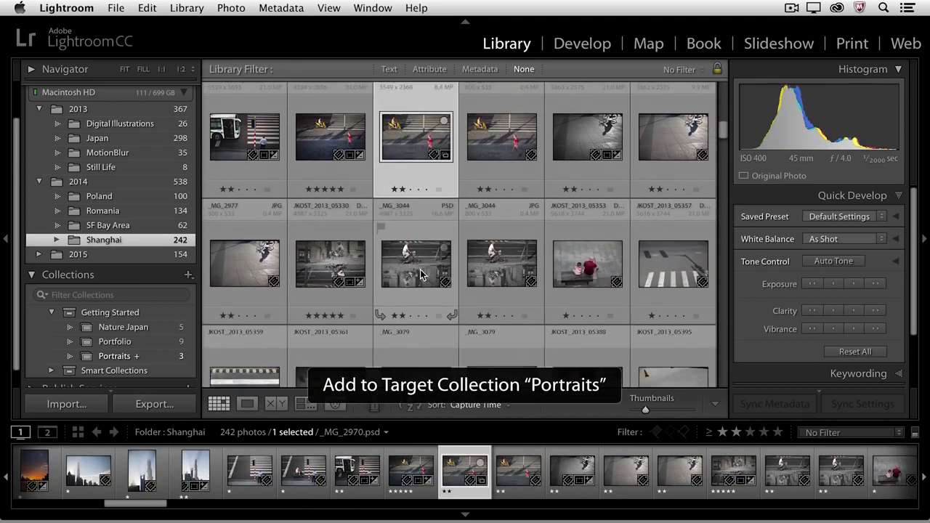
scroll(421, 267, "down", 2)
left_click(420, 240)
key("b")
scroll(409, 215, "down", 3)
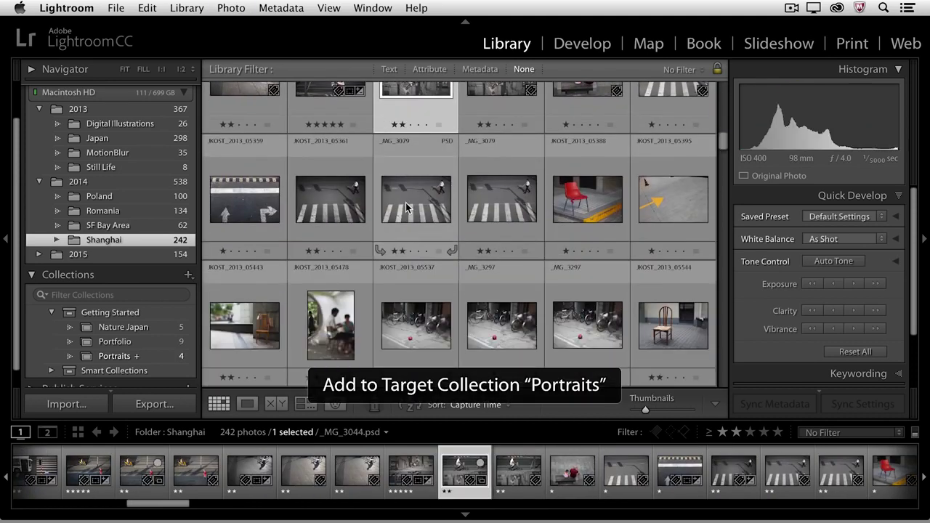
left_click(347, 209)
key("b")
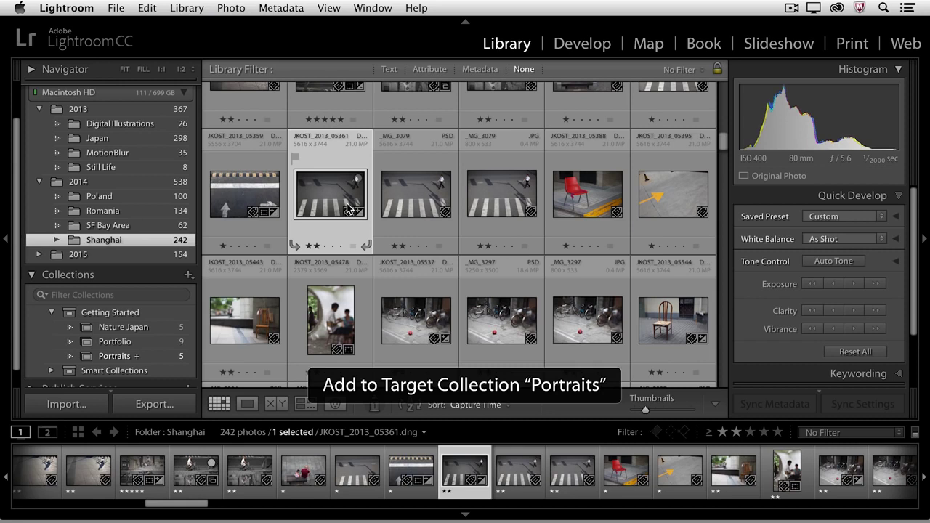
Add the seated people by the round opening (05478) and the orange umbrella photo (05580) to the target collection
scroll(348, 209, "down", 5)
scroll(348, 208, "up", 2)
left_click(359, 166)
key("b")
scroll(361, 163, "down", 3)
scroll(361, 164, "down", 3)
left_click(341, 172)
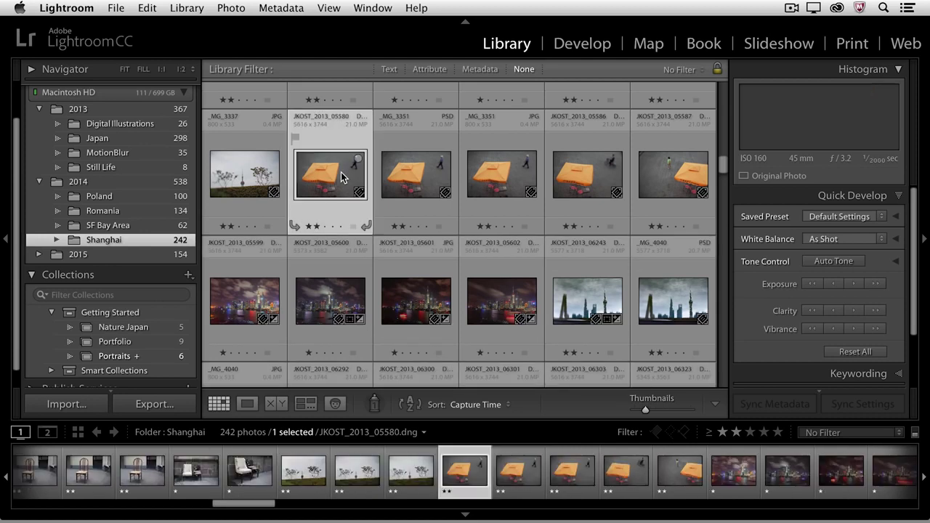
key("b")
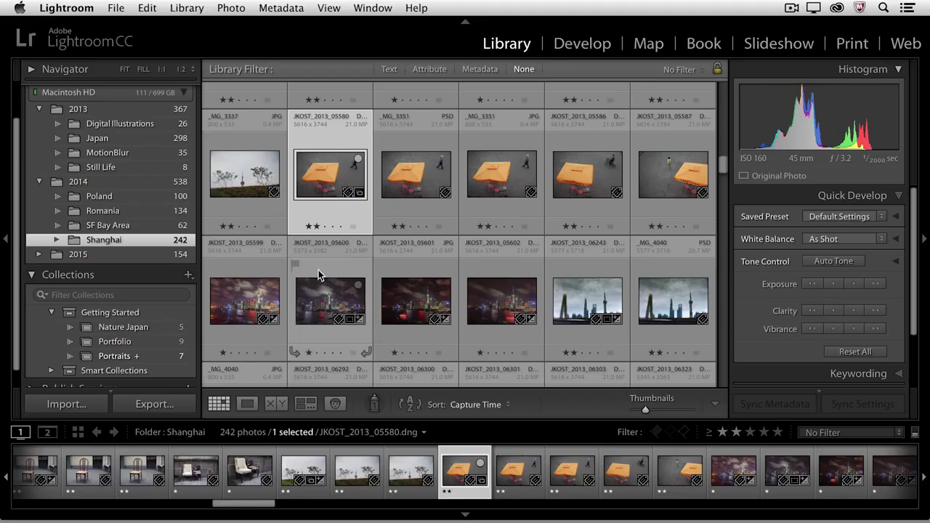
Open the Portraits collection and display all its photos in Survey view with the side panels hidden
left_click(155, 359)
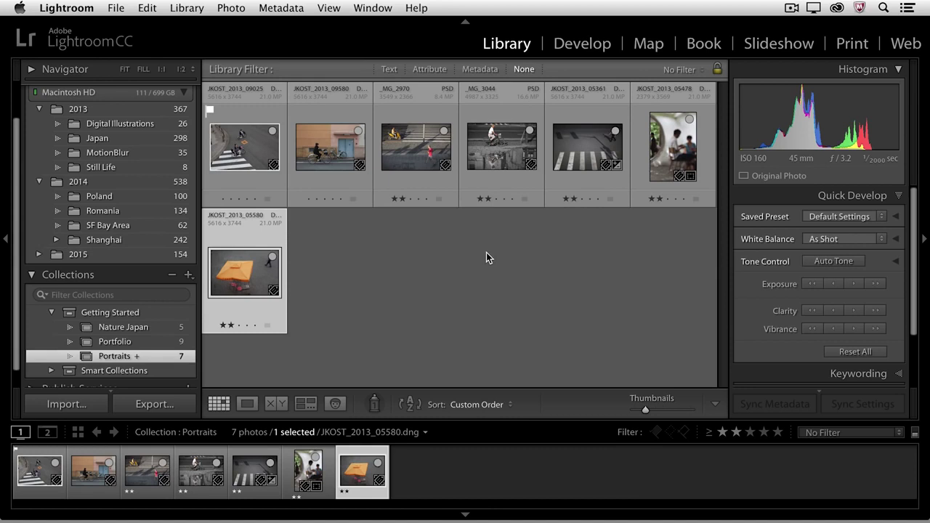
left_click(494, 161)
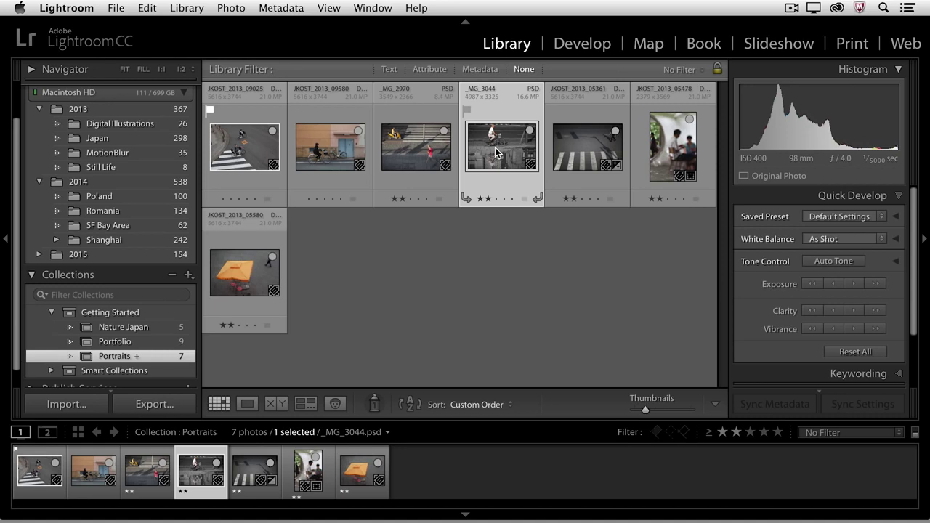
key("super+a")
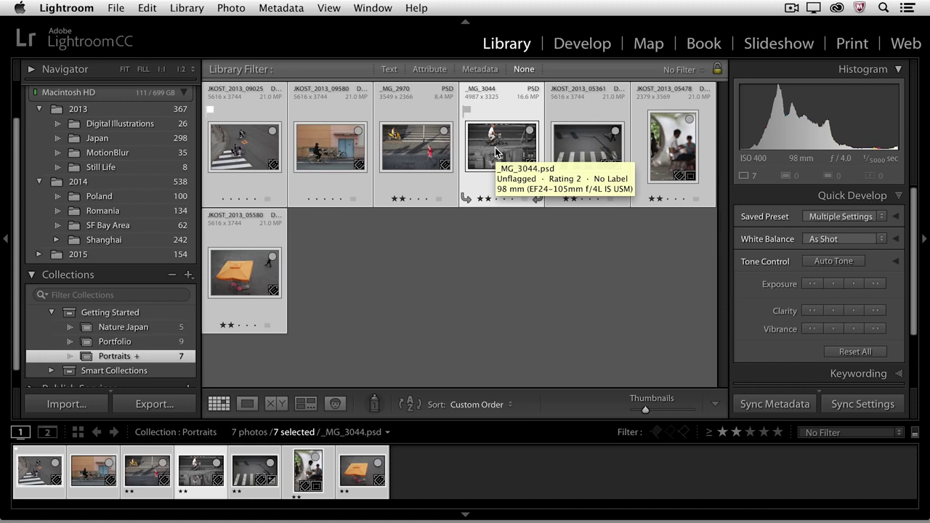
key("n")
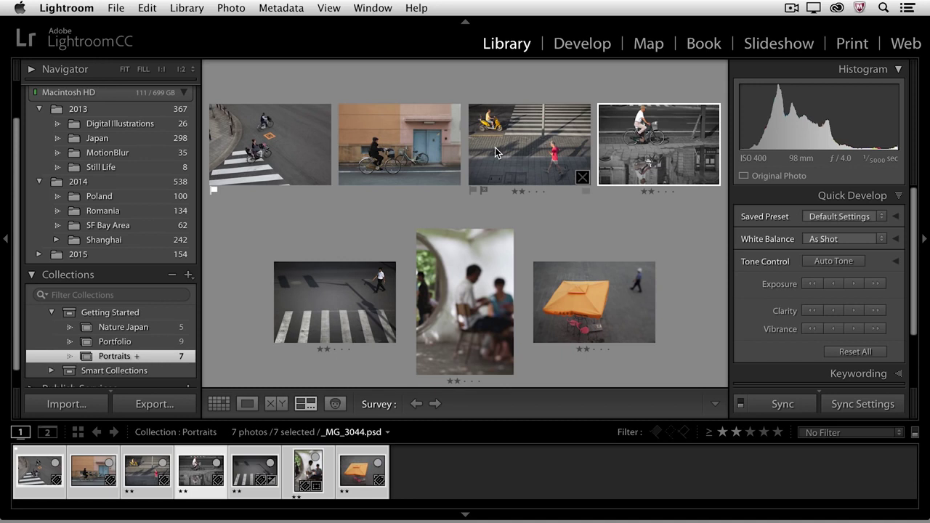
key("Tab")
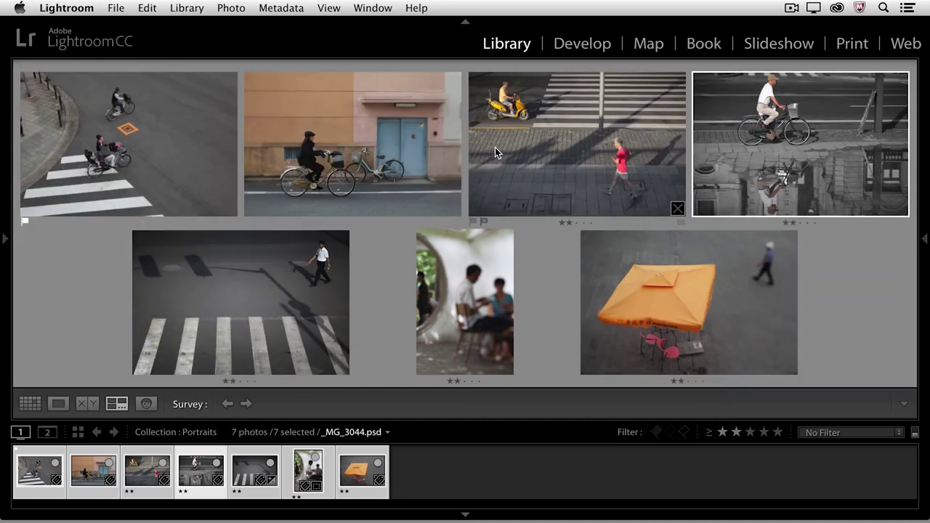
Rearrange the surveyed photos to begin with 09580, 09025, _MG_3044 and 05580, and return to Grid view with the side panels shown
left_click_drag(414, 151, 112, 148)
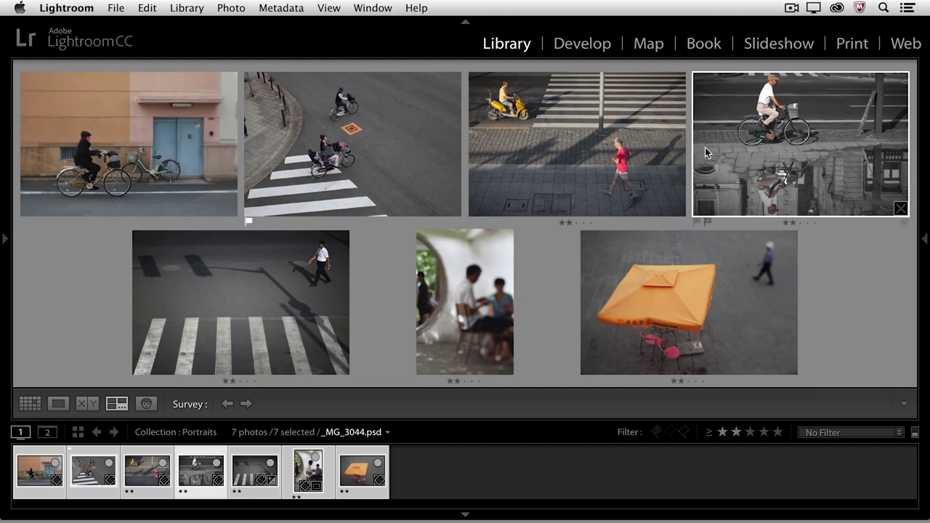
left_click_drag(779, 151, 557, 156)
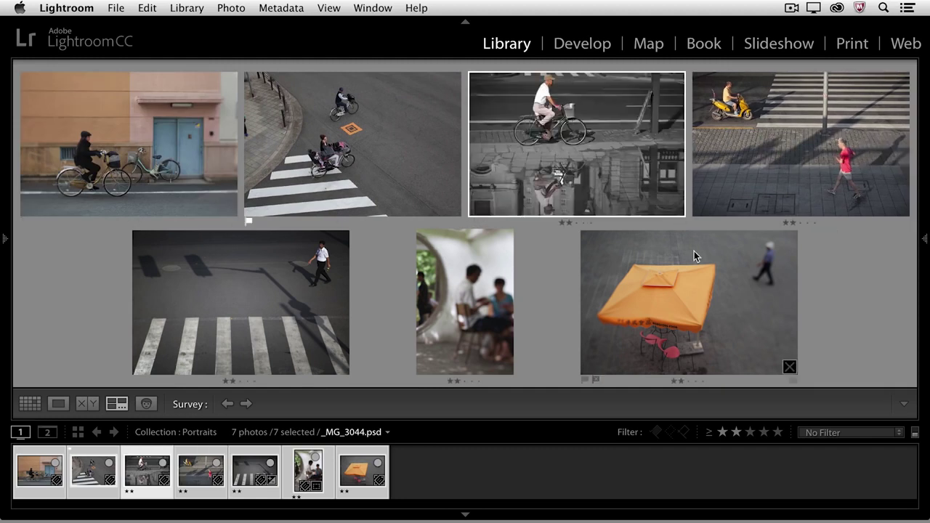
left_click_drag(710, 308, 796, 156)
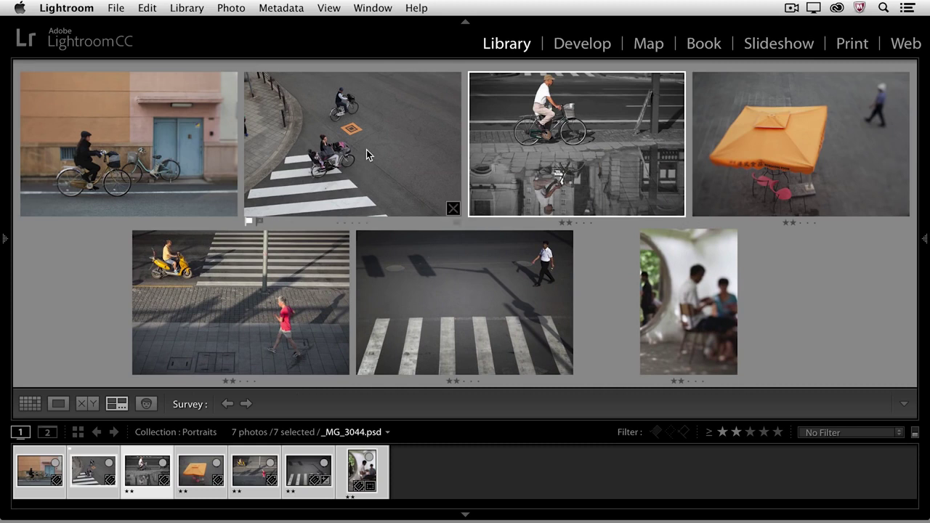
key("g")
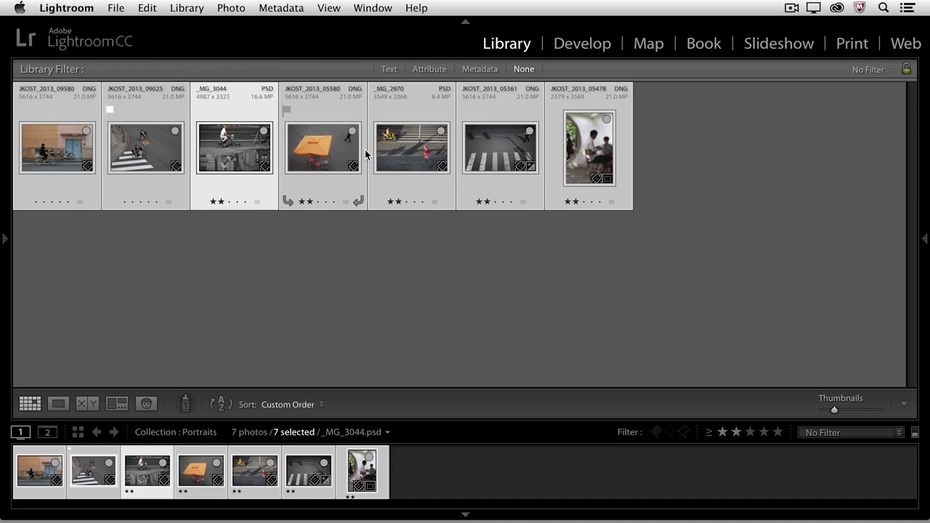
key("Tab")
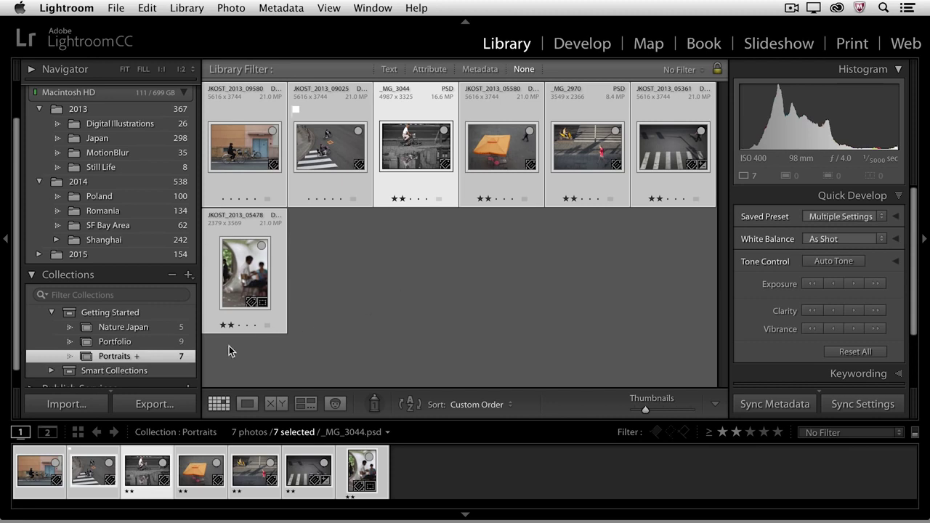
In the Portfolio collection, check which collections contain the rocky shore photo (11405) and select that photo
left_click(143, 342)
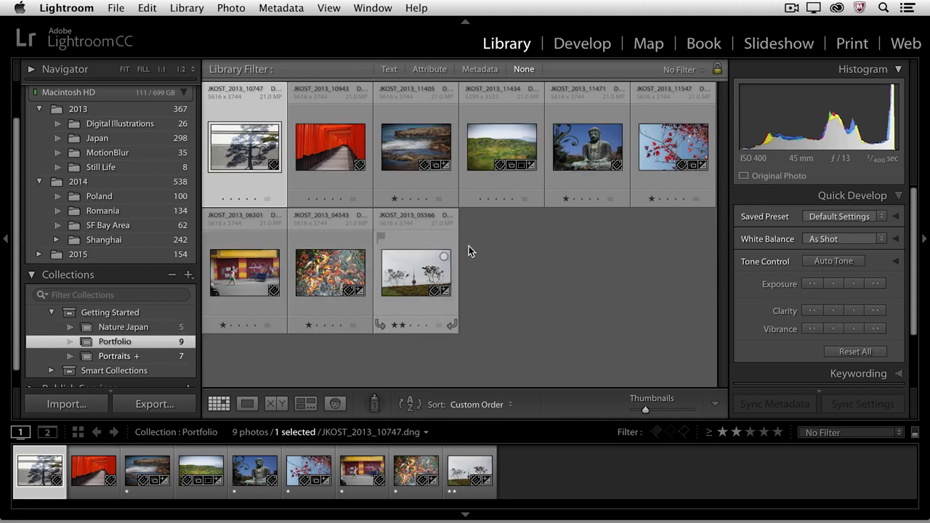
left_click(435, 166)
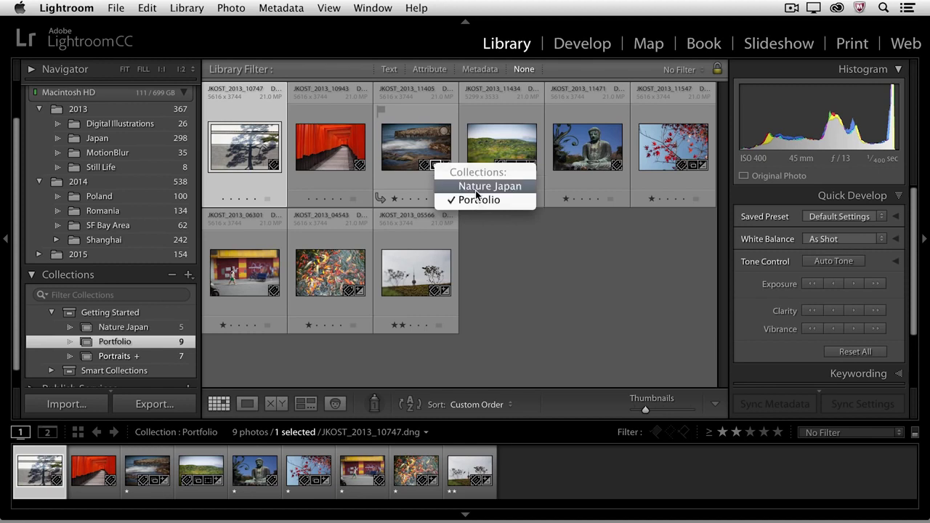
left_click(426, 145)
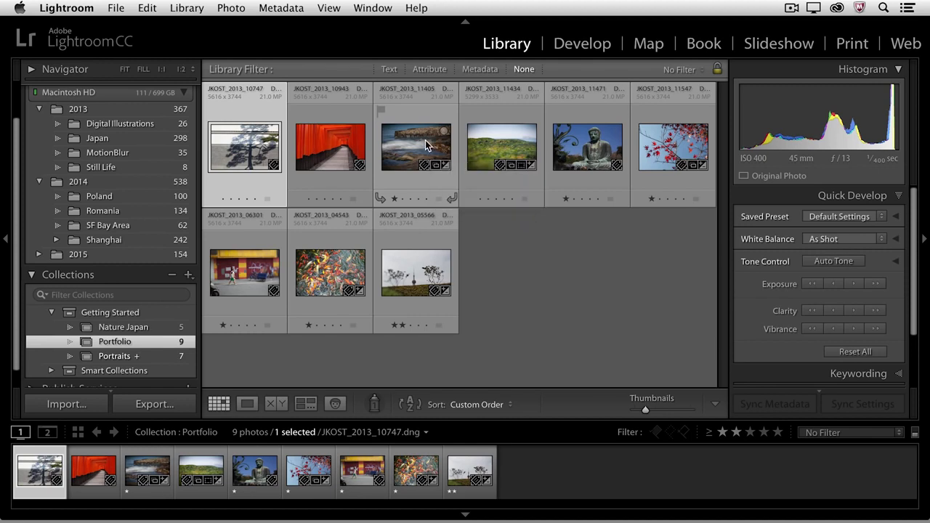
left_click(413, 138)
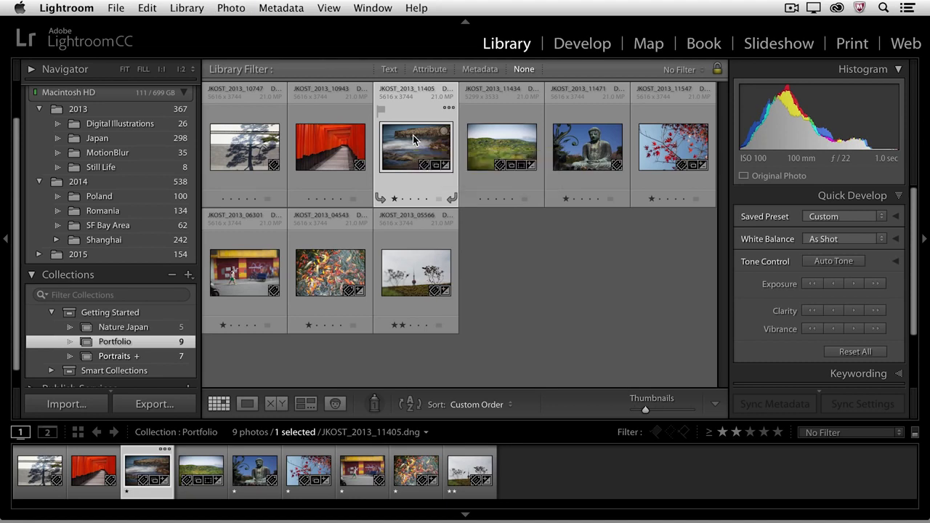
Convert the rocky shore photo (11405) to black and white and create a virtual copy of it in the Nature Japan collection
key("v")
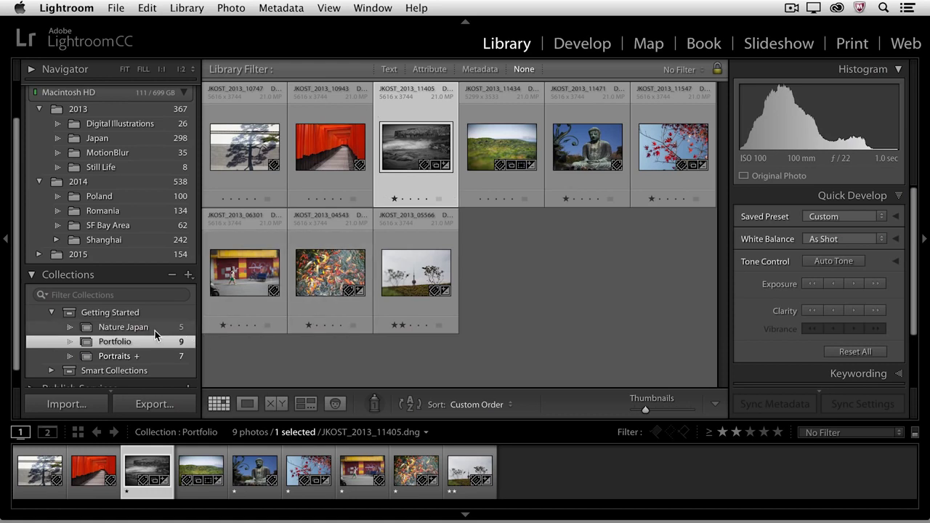
left_click(124, 328)
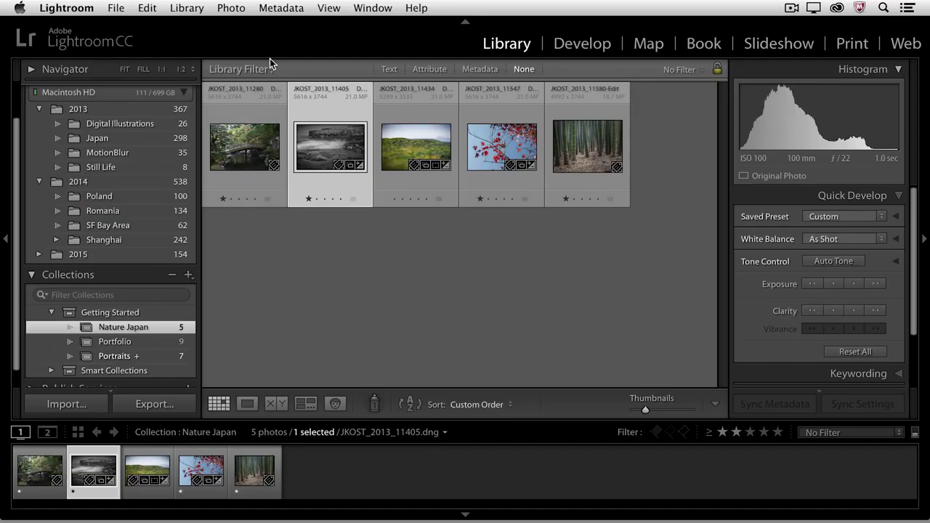
left_click(232, 8)
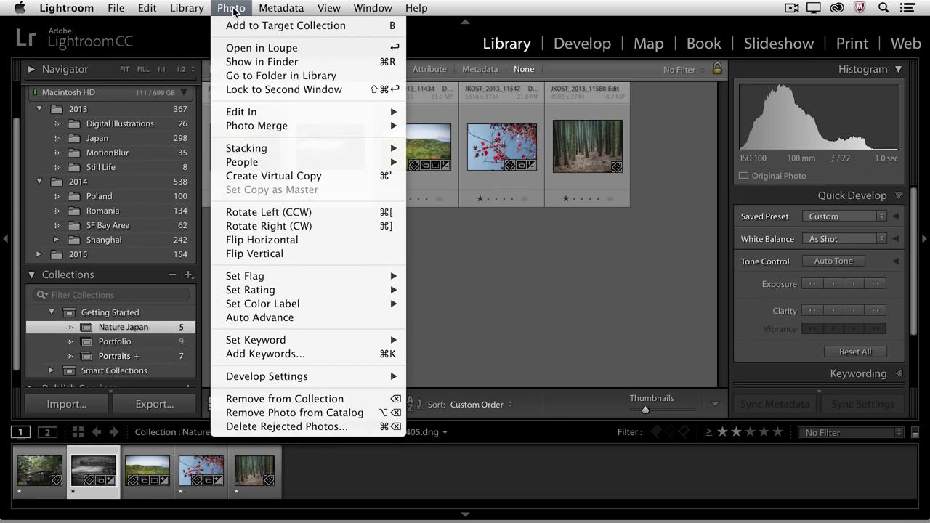
left_click(273, 176)
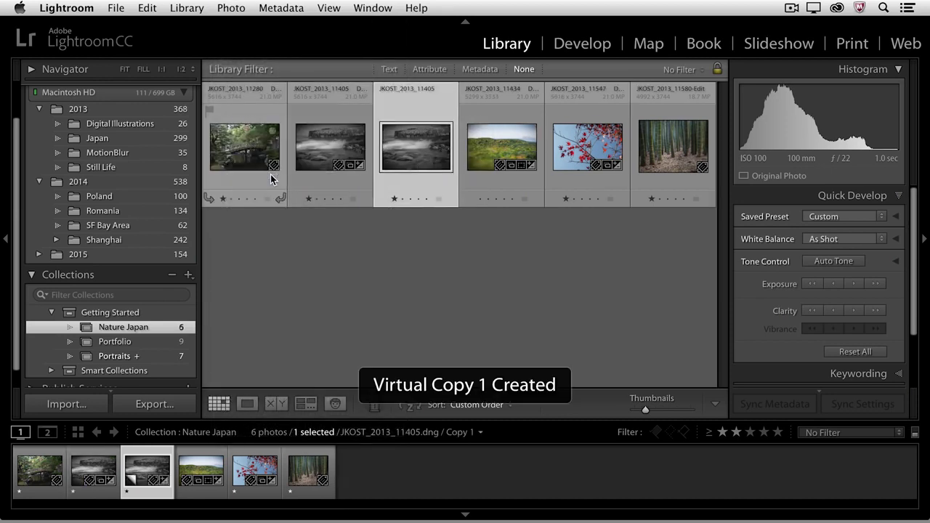
mouse_move(398, 154)
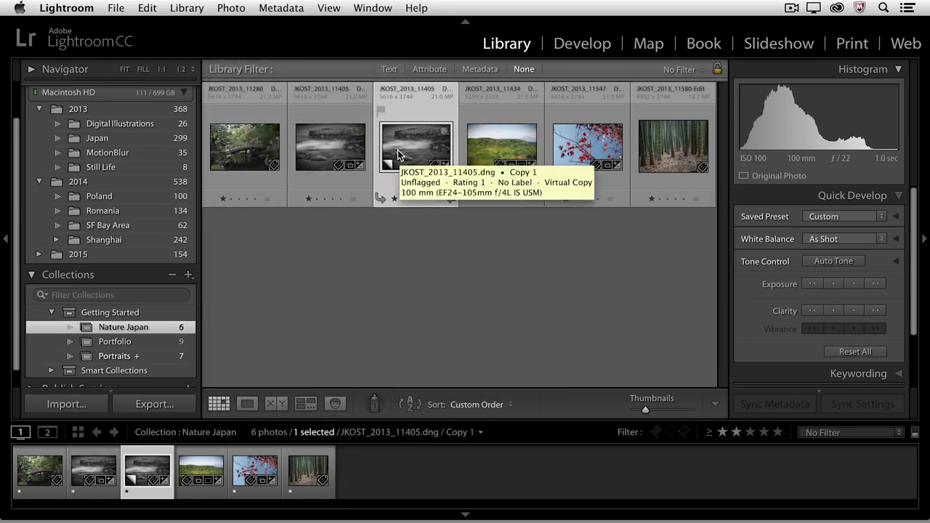
Switch the original rocky shore photo (11405) back to color and check it in the Portfolio collection
left_click(333, 150)
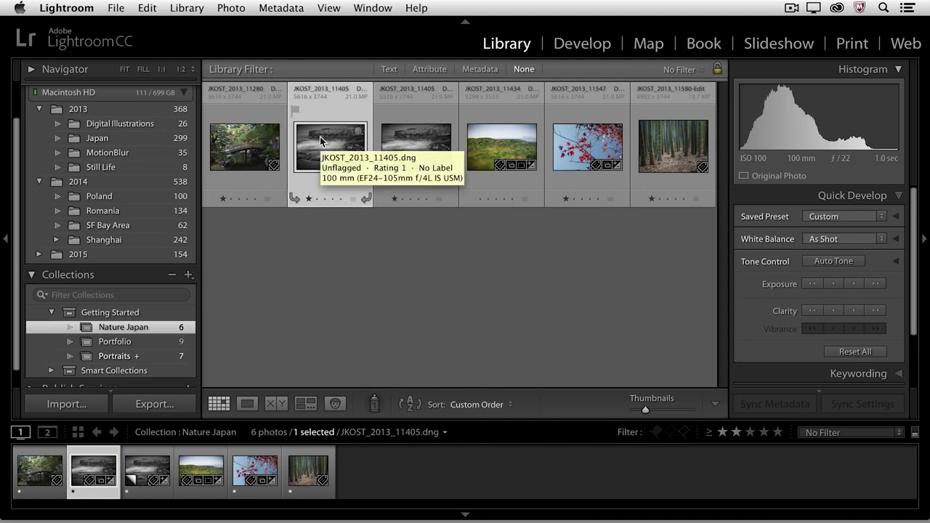
key("v")
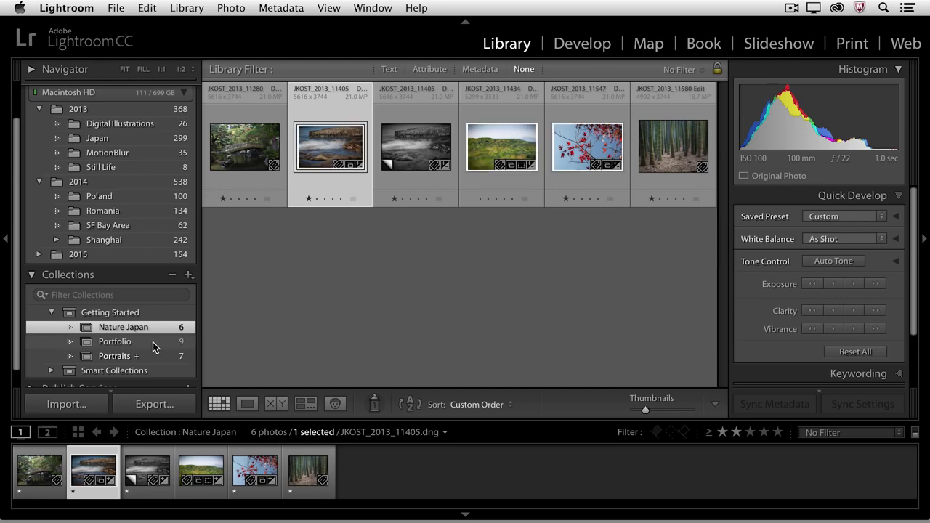
left_click(114, 342)
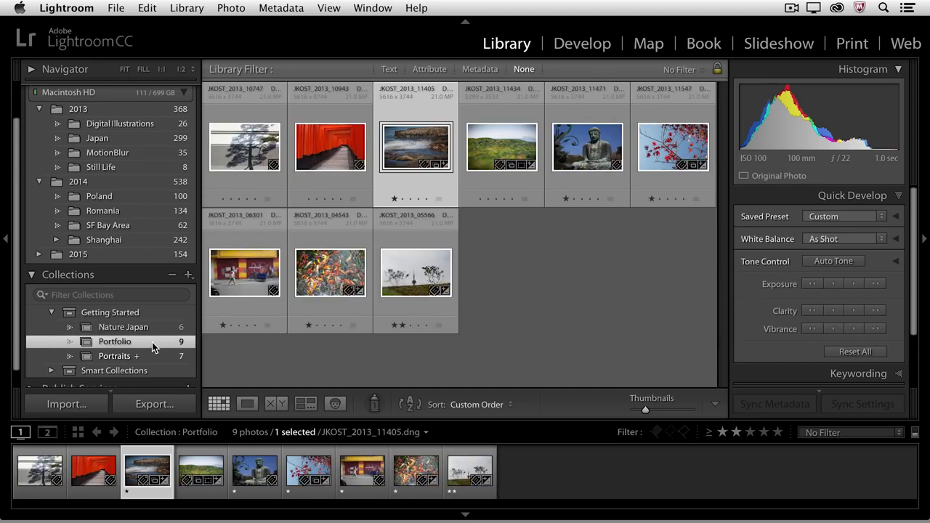
mouse_move(418, 157)
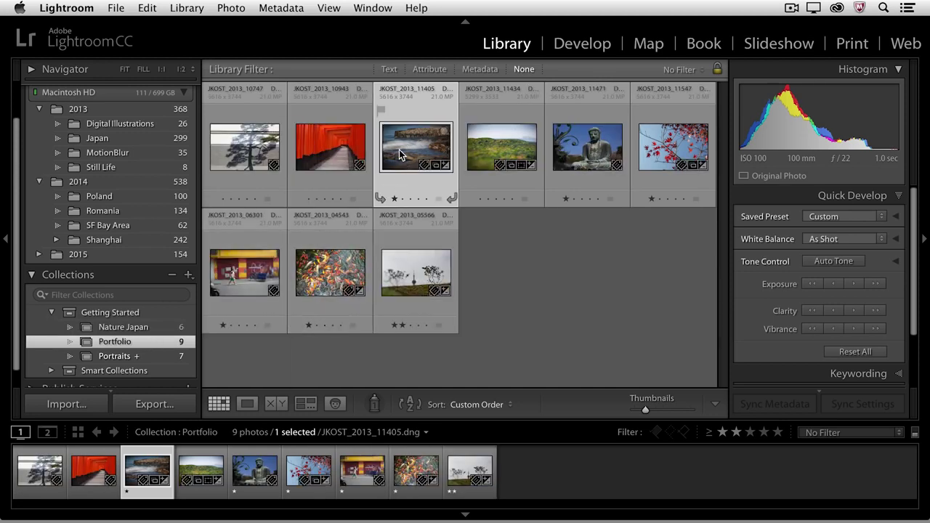